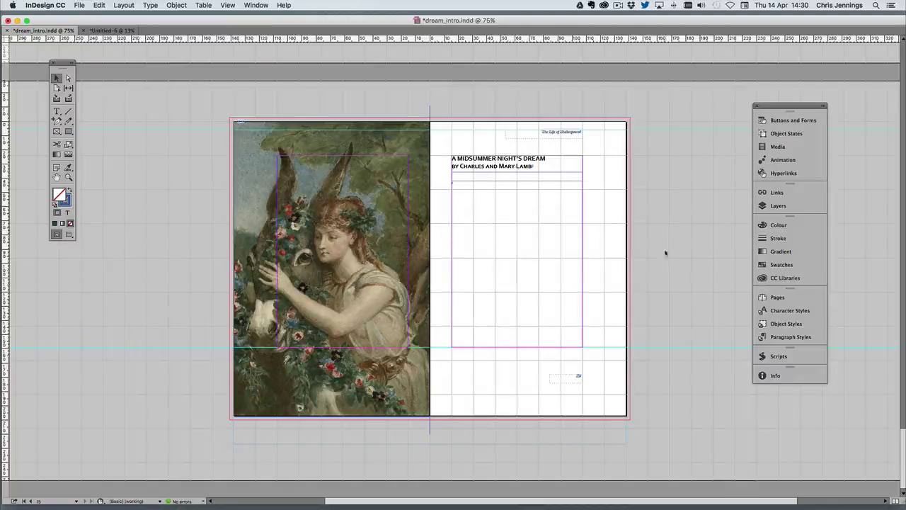
# Step: Select the empty text frame below the 'A MIDSUMMER NIGHT'S DREAM' heading on the right page
pyautogui.click(467, 201)
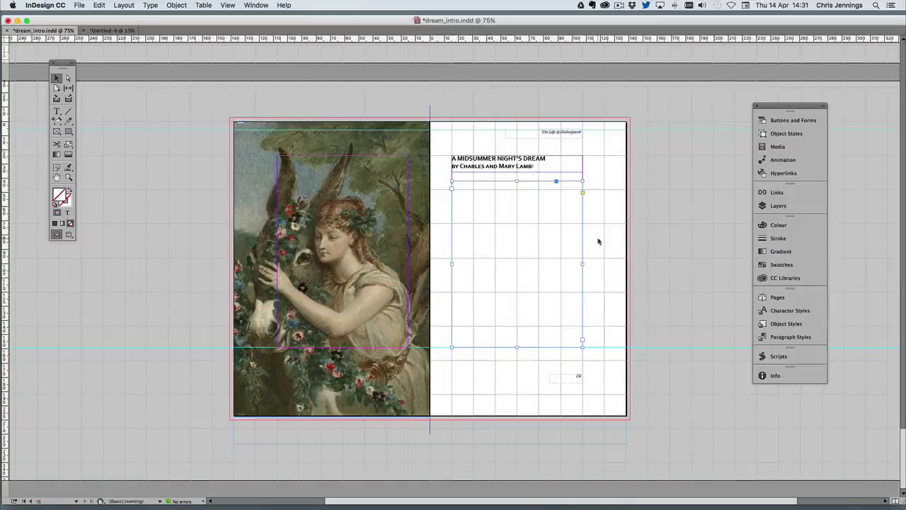
# Step: Show the Info panel to read the frame's 92 × 117 mm size, then open the File menu
pyautogui.click(774, 376)
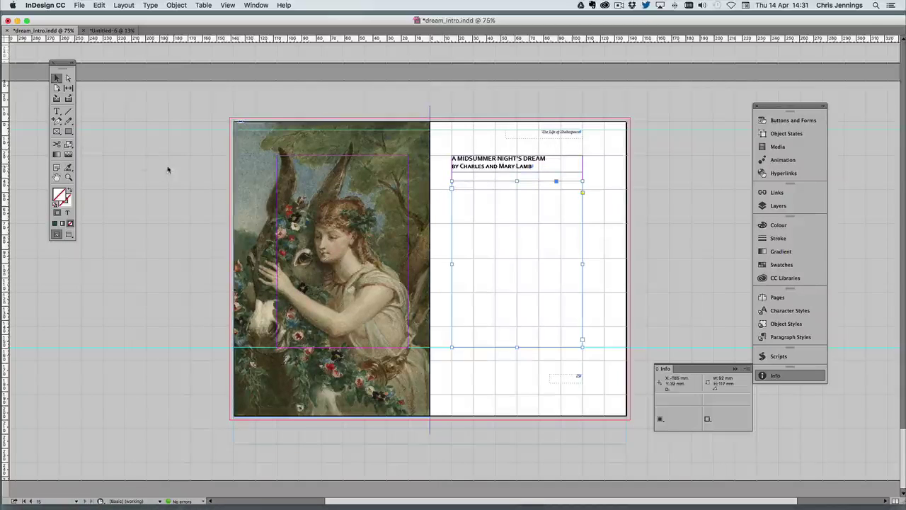
pyautogui.click(79, 5)
# Step: Create a single-page 210 × 5400 mm document, without facing pages, with a primary text frame
pyautogui.moveTo(84, 17)
pyautogui.click(204, 19)
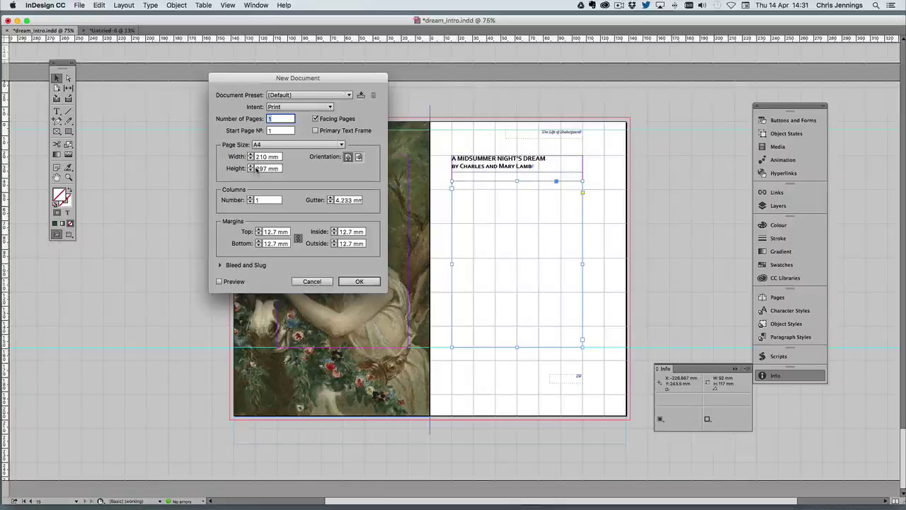
pyautogui.doubleClick(262, 168)
pyautogui.press('super+a')
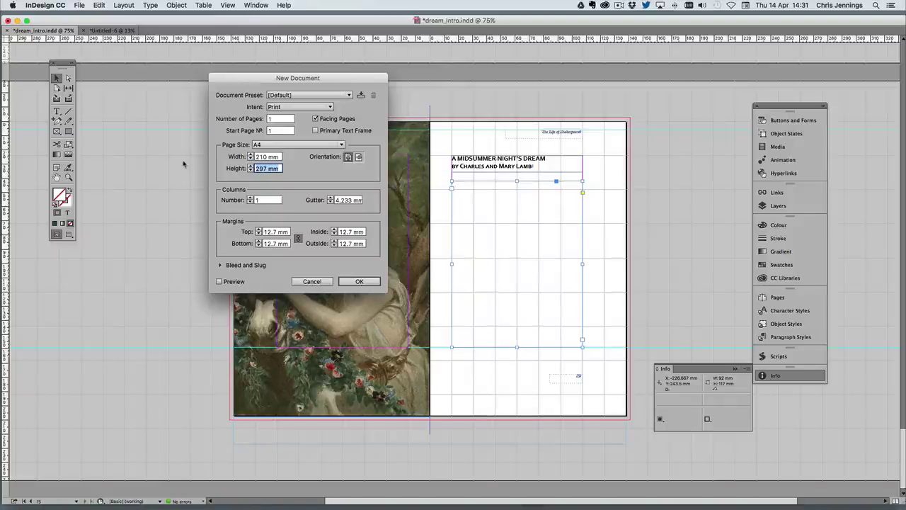
pyautogui.write('5400')
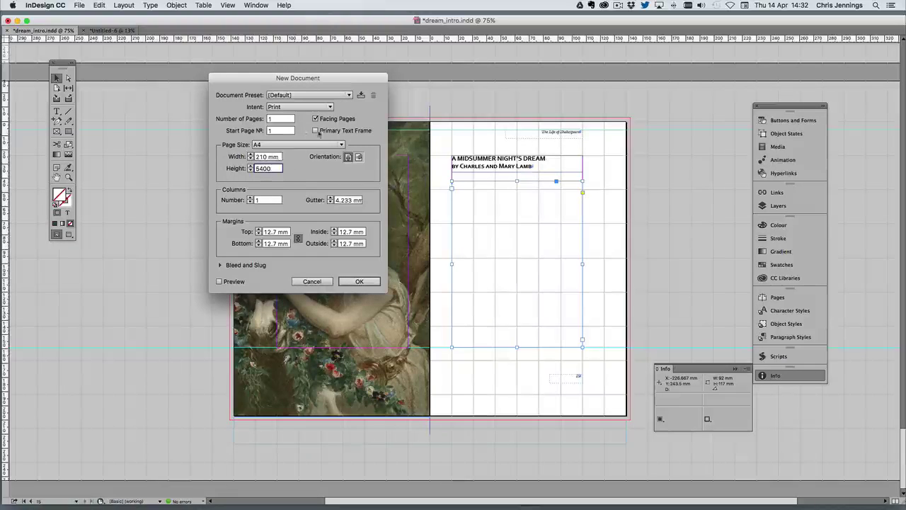
pyautogui.click(315, 119)
pyautogui.click(315, 131)
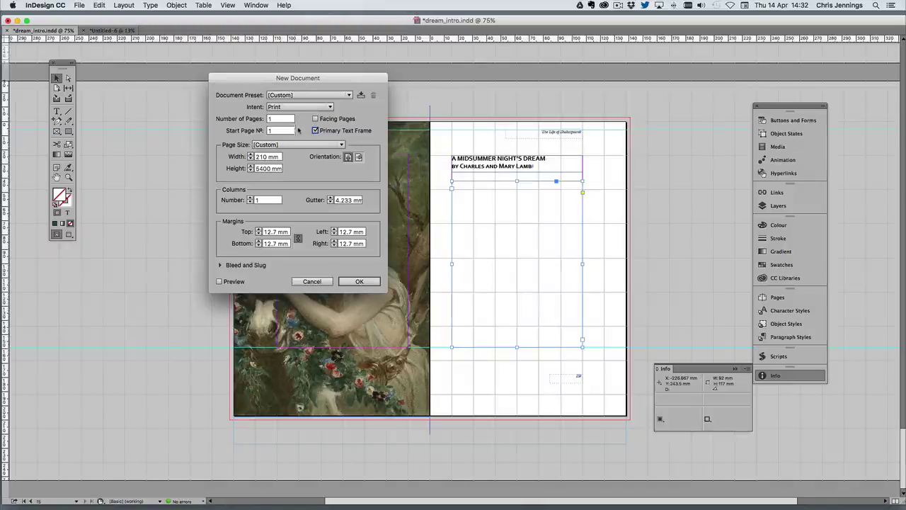
pyautogui.click(351, 283)
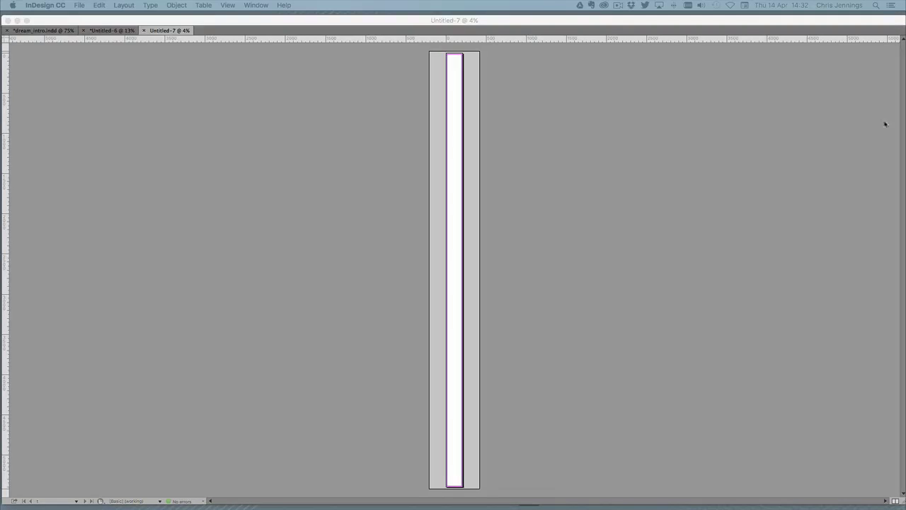
# Step: Fill the tall primary text frame in Untitled-7 with placeholder text
pyautogui.click(448, 61)
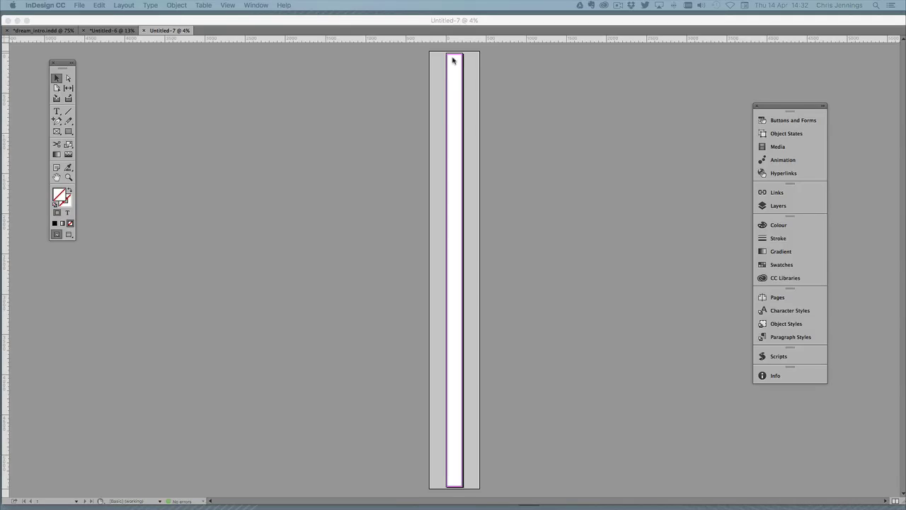
pyautogui.click(451, 63)
pyautogui.doubleClick(451, 62)
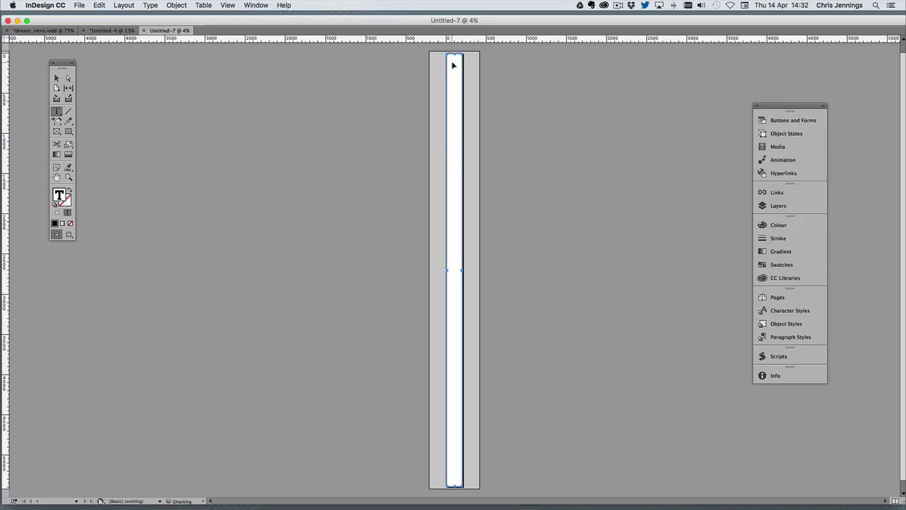
pyautogui.press('super+v')
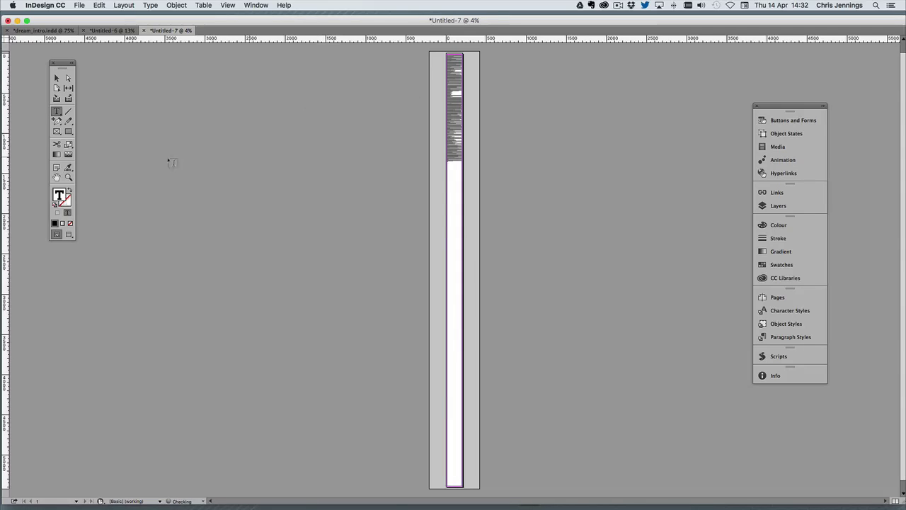
# Step: Zoom in on the top of the tall page
pyautogui.click(57, 78)
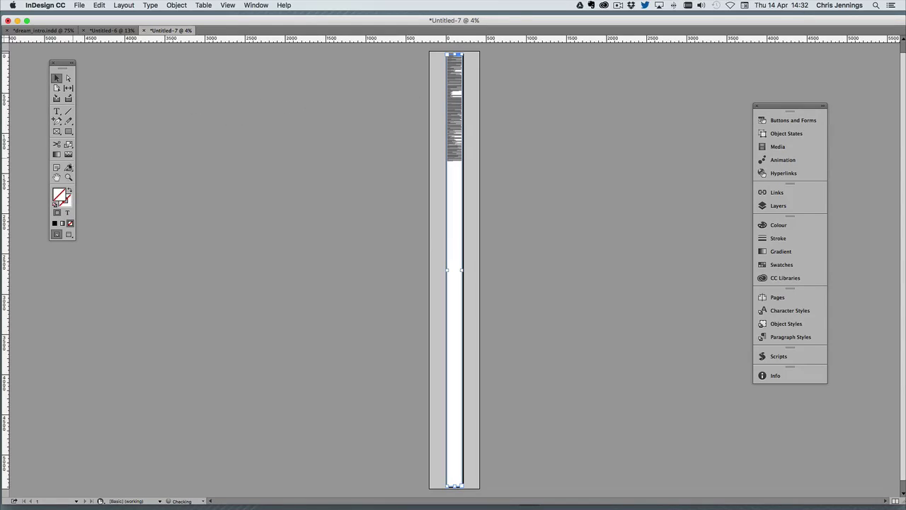
pyautogui.click(68, 177)
pyautogui.moveTo(408, 52); pyautogui.dragTo(551, 189)
pyautogui.click(58, 79)
# Step: Float the Info panel and drag the frame's bottom up until it measures 84.3 × 2635.3 mm
pyautogui.click(776, 374)
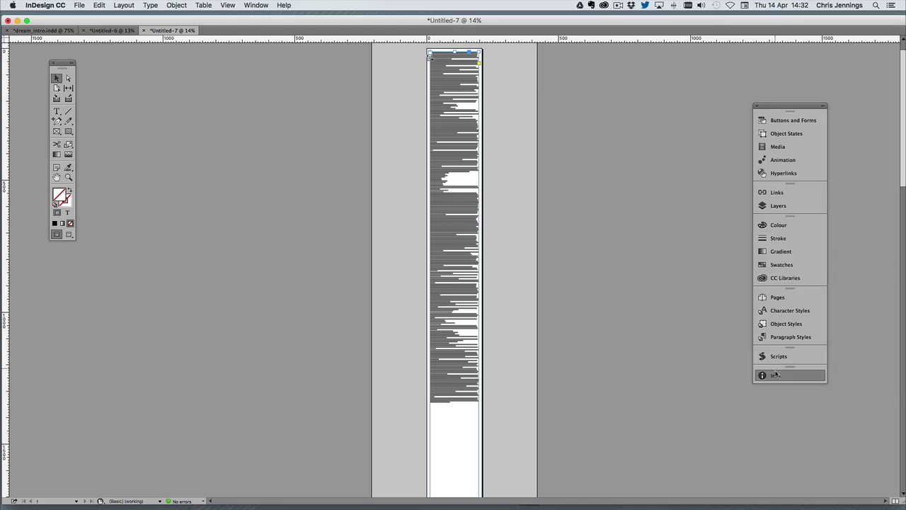
pyautogui.moveTo(677, 369); pyautogui.dragTo(570, 64)
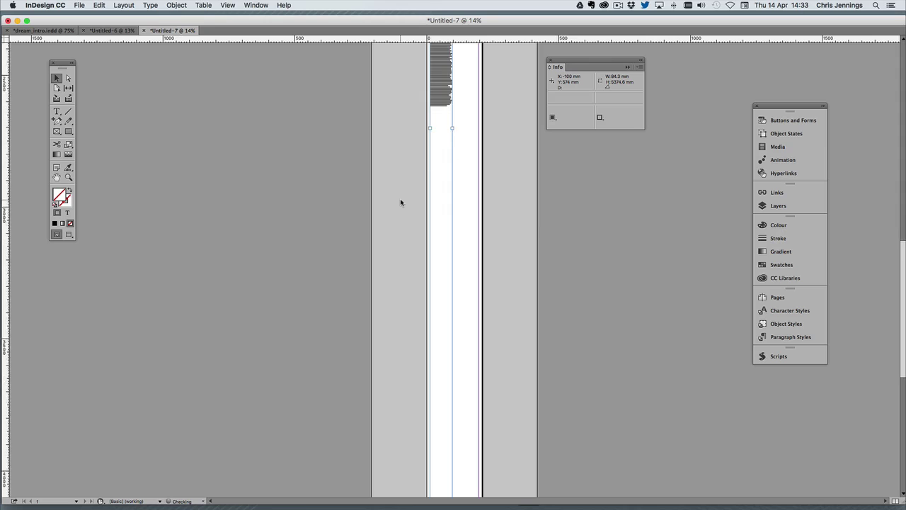
pyautogui.scroll(-10, 400, 202)
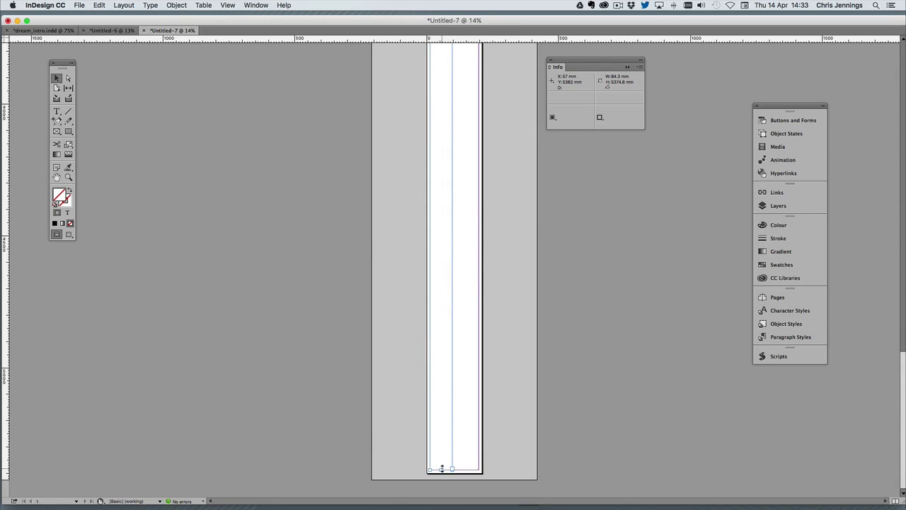
pyautogui.moveTo(442, 468); pyautogui.dragTo(441, 73)
pyautogui.scroll(5, 409, 84)
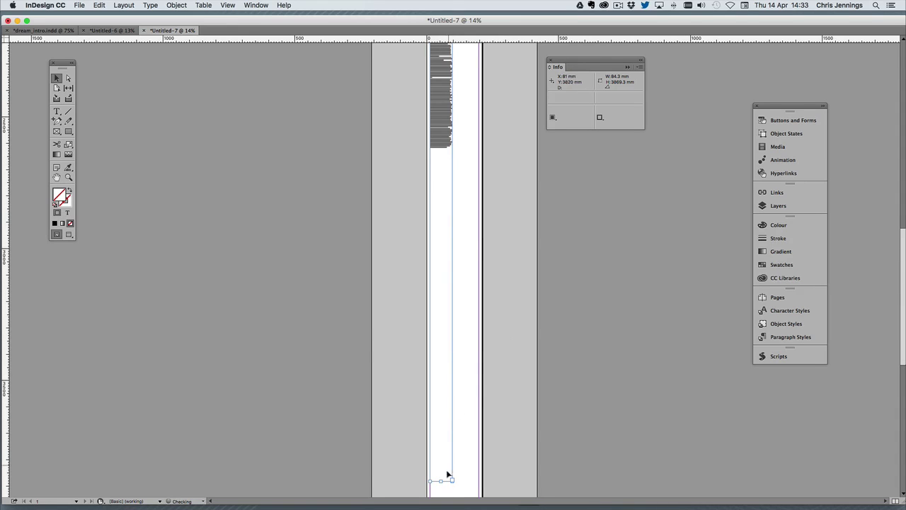
pyautogui.moveTo(442, 481); pyautogui.dragTo(444, 162)
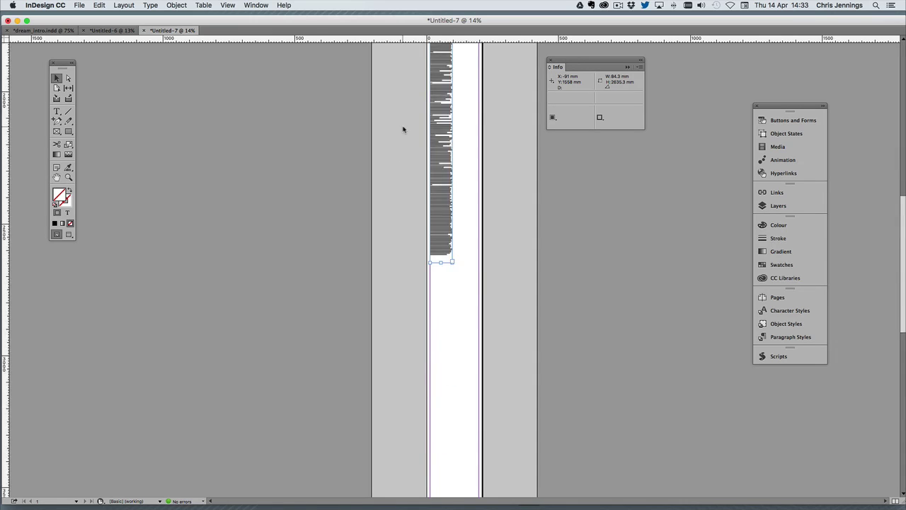
pyautogui.scroll(-5, 403, 128)
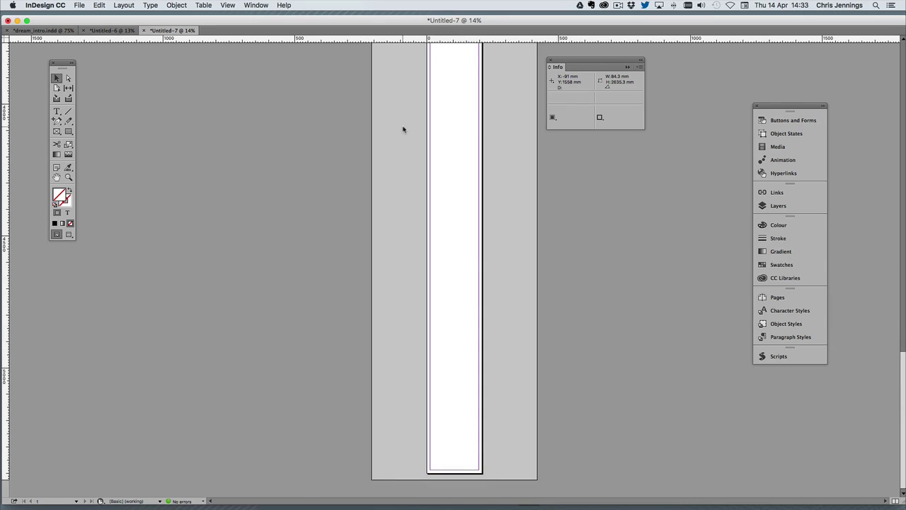
pyautogui.scroll(5, 403, 129)
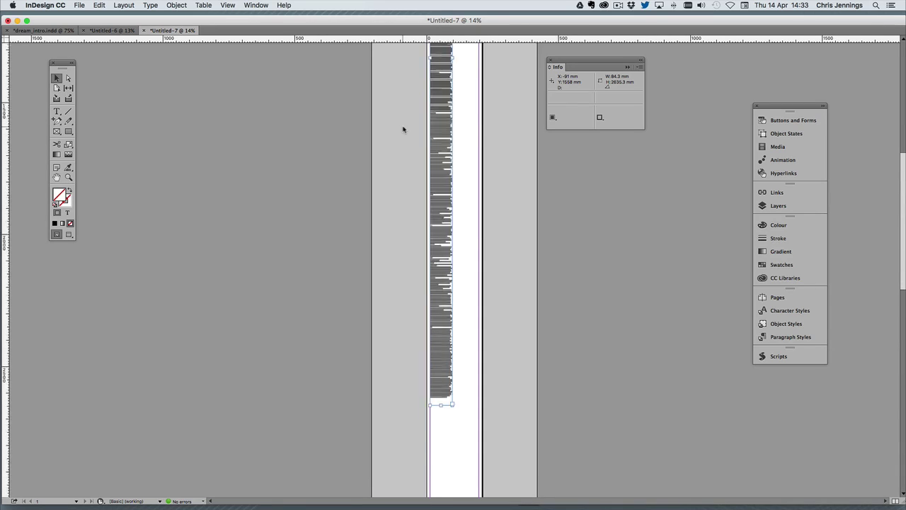
pyautogui.scroll(3, 404, 130)
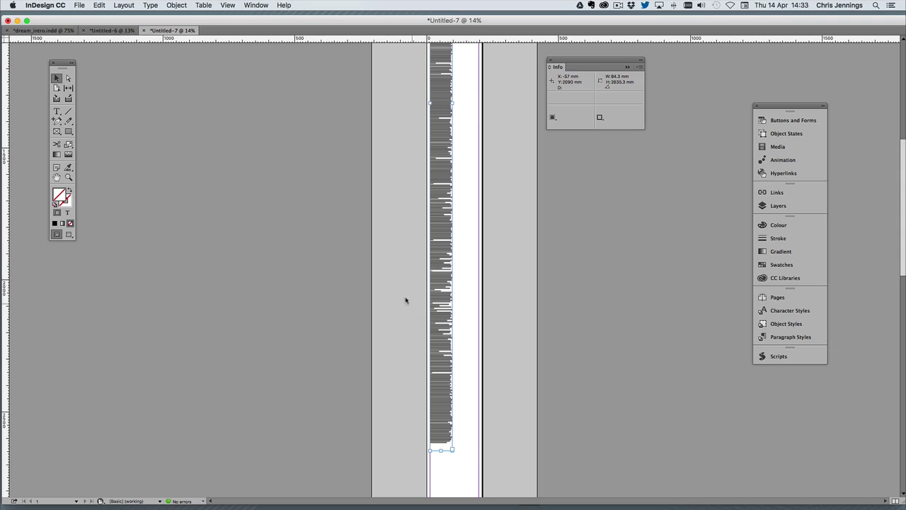
pyautogui.scroll(-10, 392, 302)
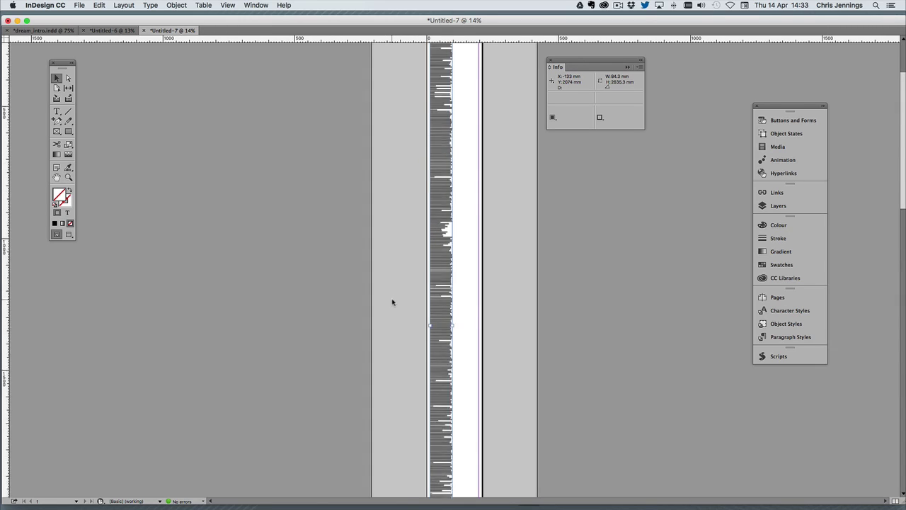
pyautogui.scroll(10, 393, 302)
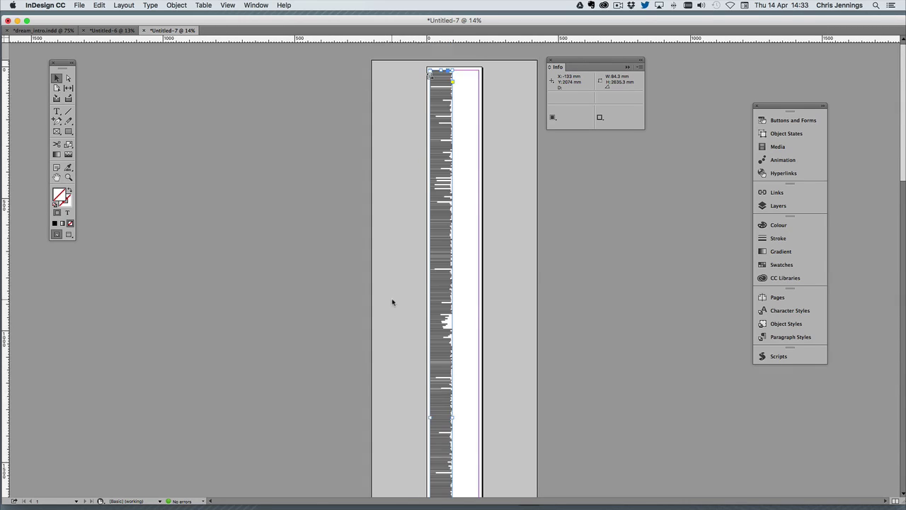
pyautogui.click(411, 130)
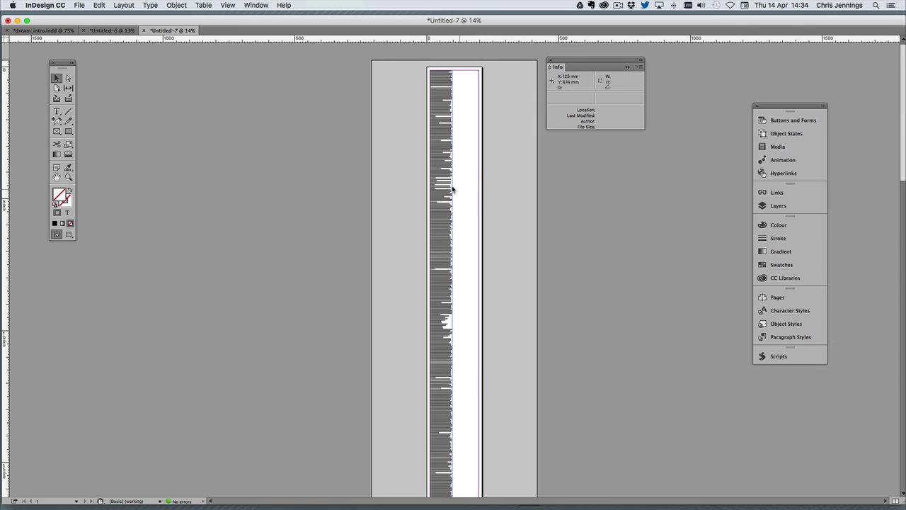
# Step: Choose Load All Text Styles from the Paragraph Styles panel menu
pyautogui.click(769, 339)
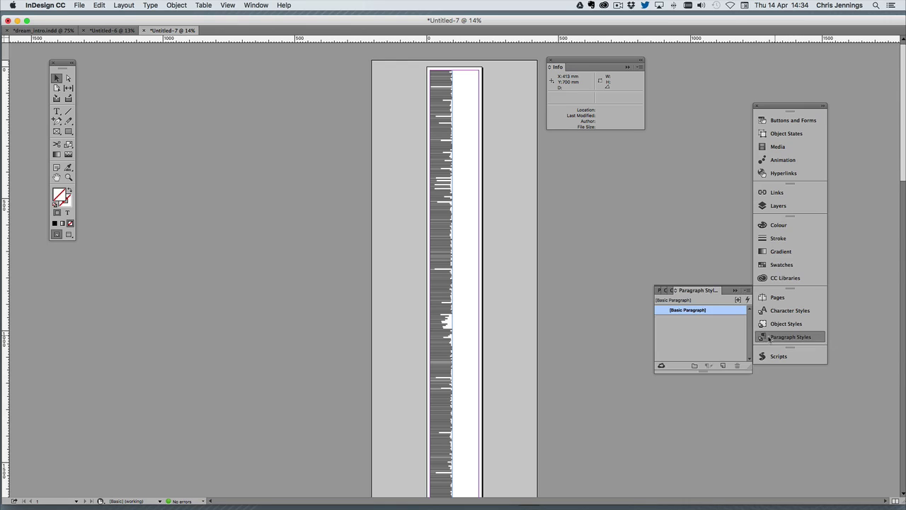
pyautogui.click(747, 291)
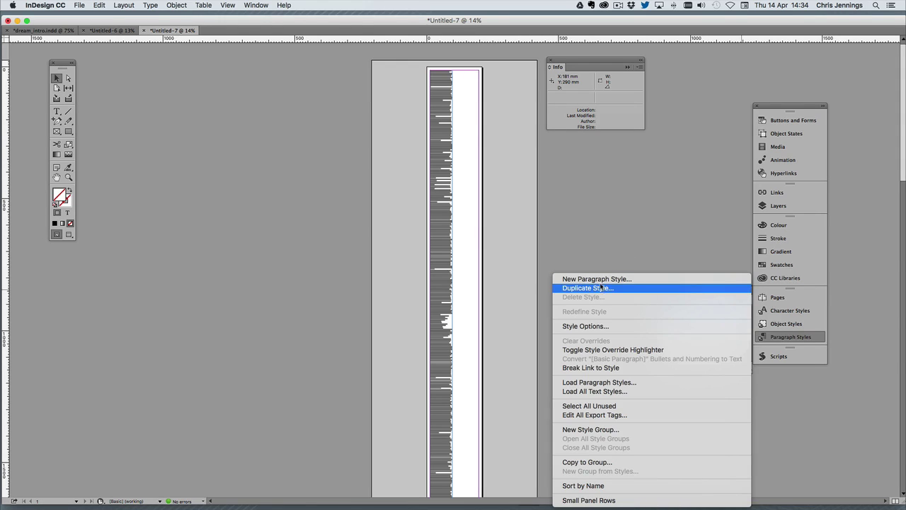
pyautogui.click(603, 386)
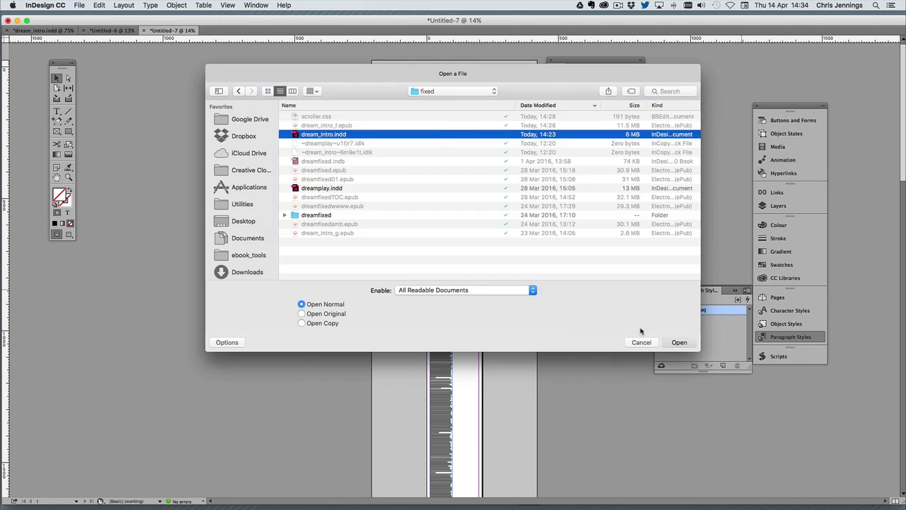
# Step: Pick the source document, uncheck all styles, and load only bodytext and bodytextFirst
pyautogui.click(680, 400)
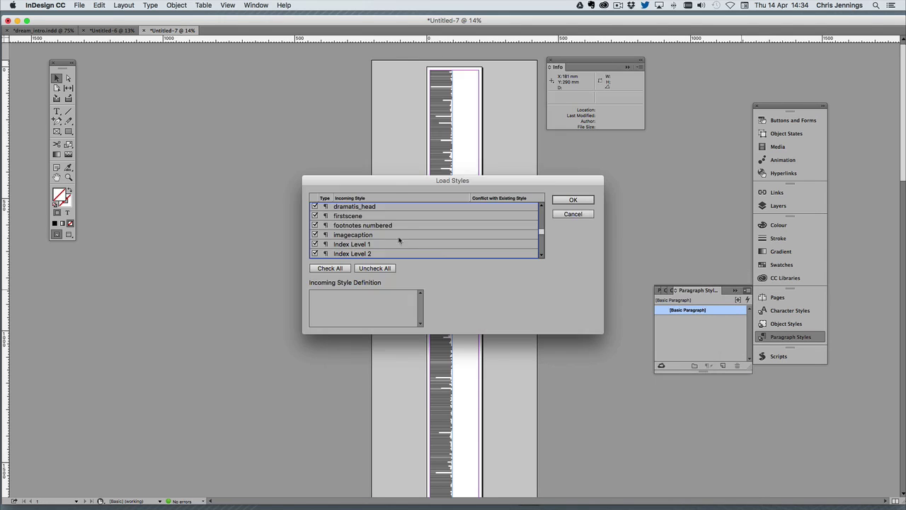
pyautogui.click(374, 268)
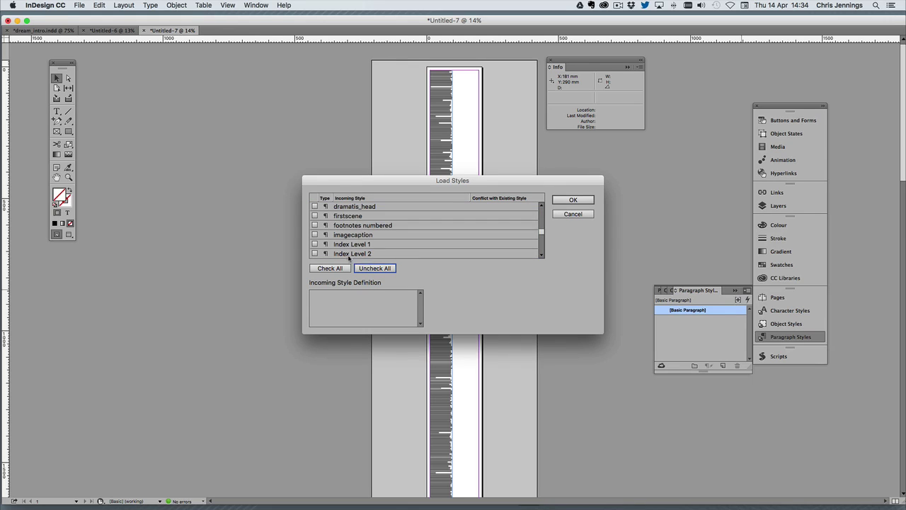
pyautogui.scroll(-10, 351, 233)
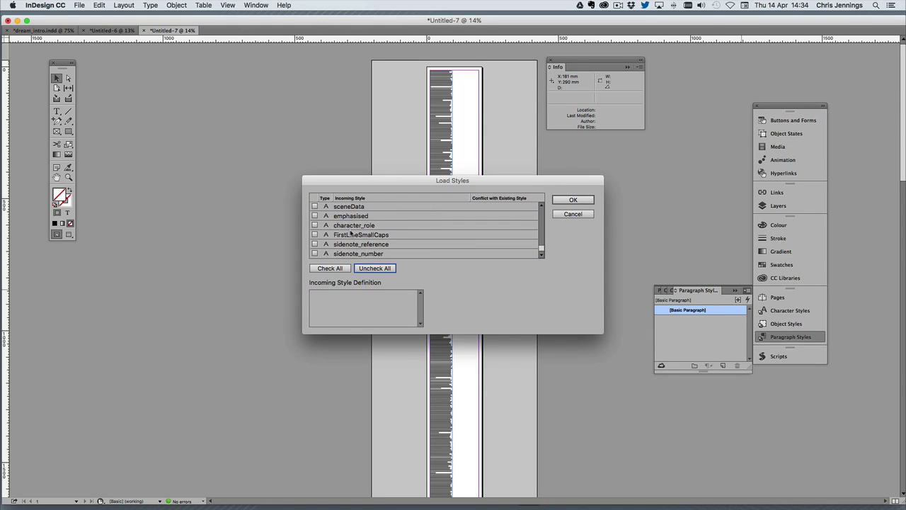
pyautogui.scroll(10, 350, 232)
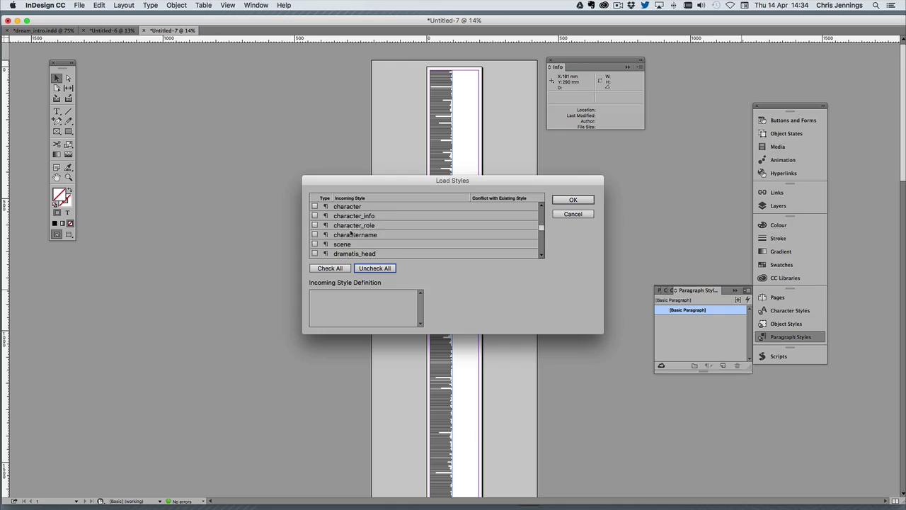
pyautogui.scroll(1, 351, 233)
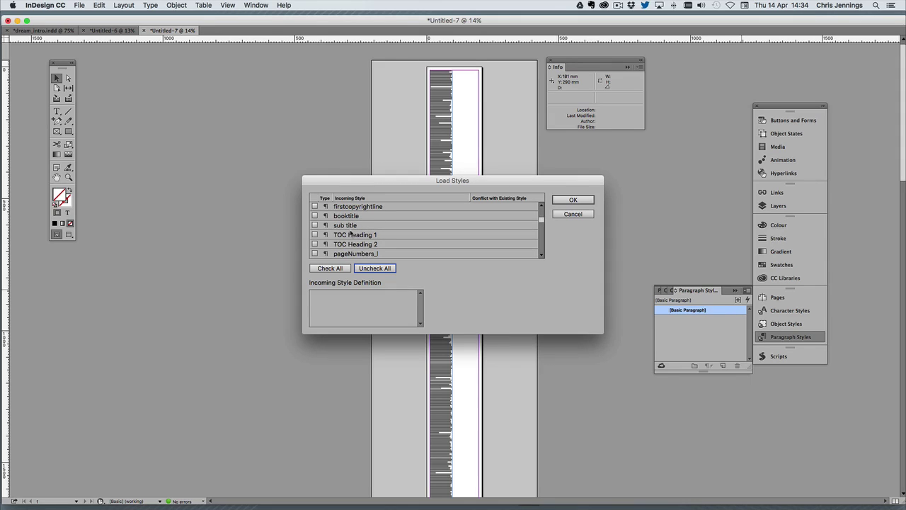
pyautogui.scroll(4, 542, 221)
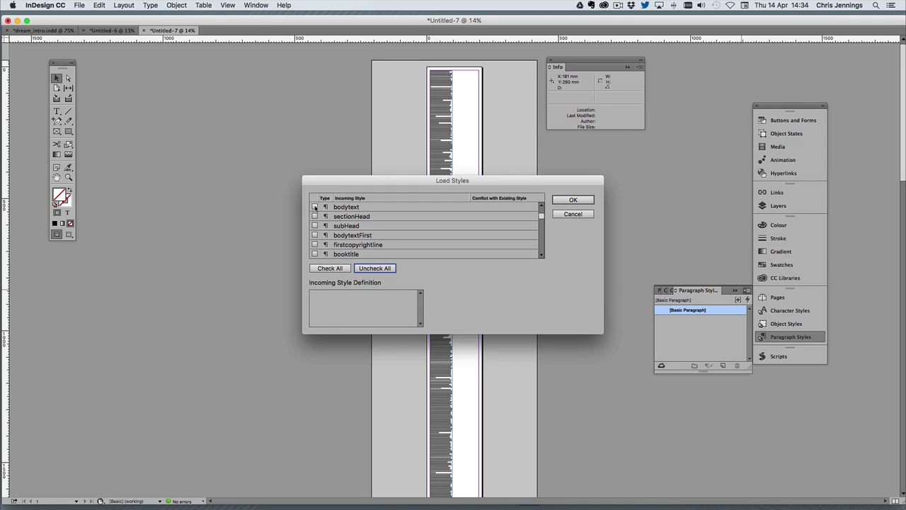
pyautogui.click(315, 207)
pyautogui.click(315, 235)
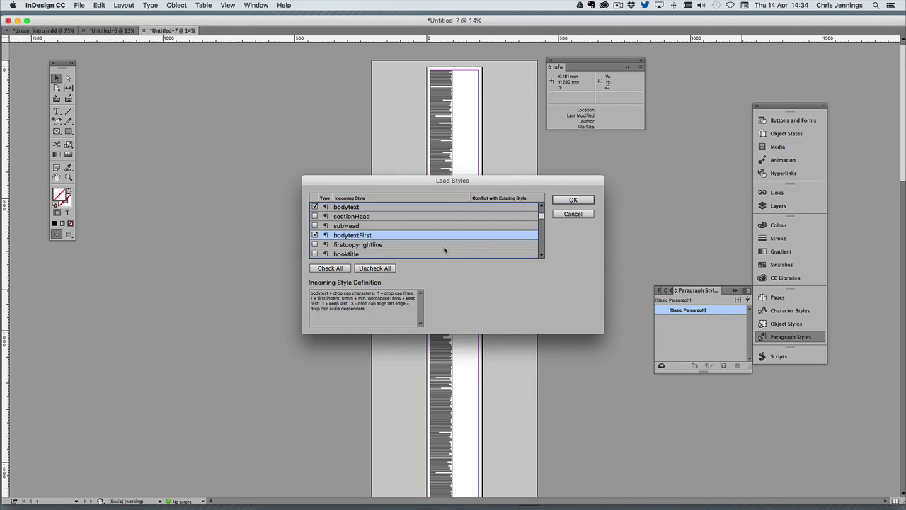
pyautogui.click(574, 201)
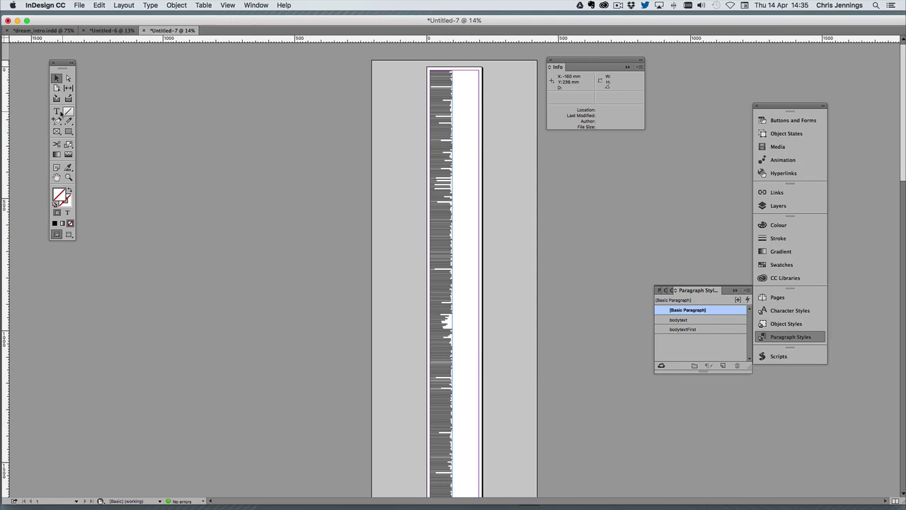
# Step: Select the entire story and apply the bodytext paragraph style
pyautogui.press('t')
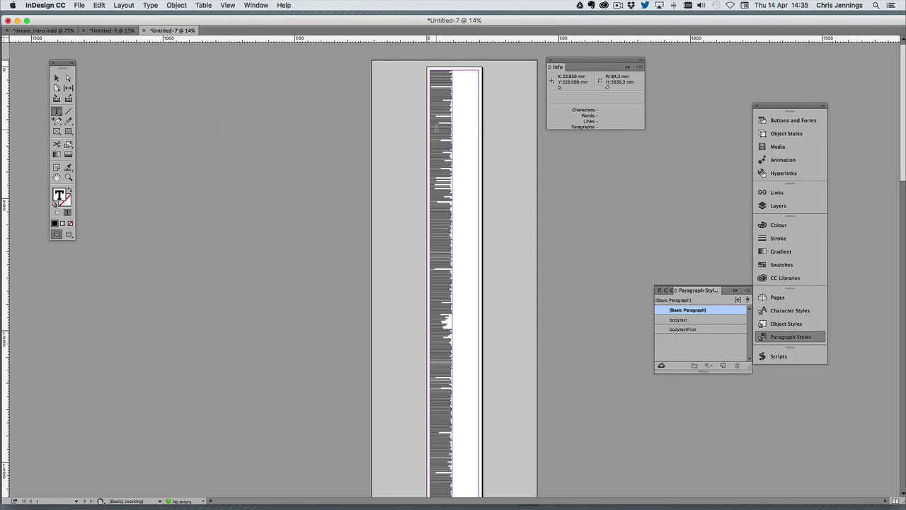
pyautogui.click(437, 127)
pyautogui.press('super+a')
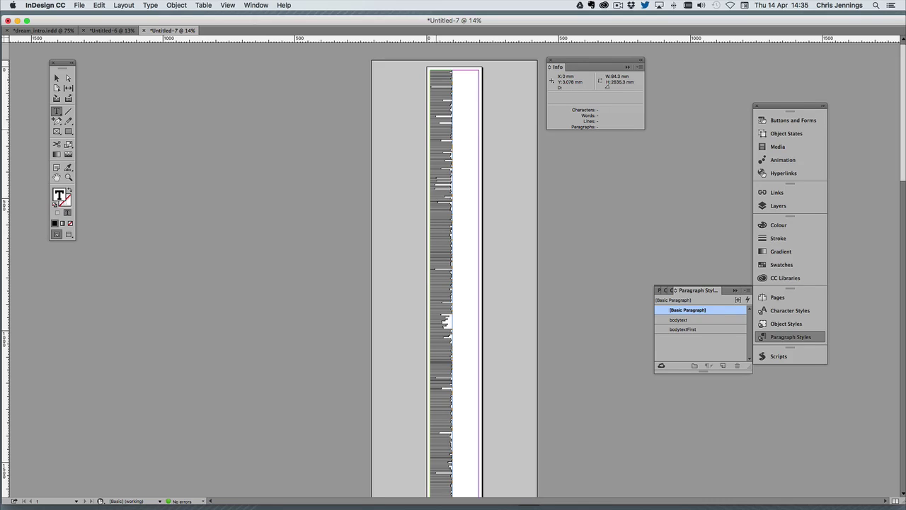
pyautogui.click(679, 320)
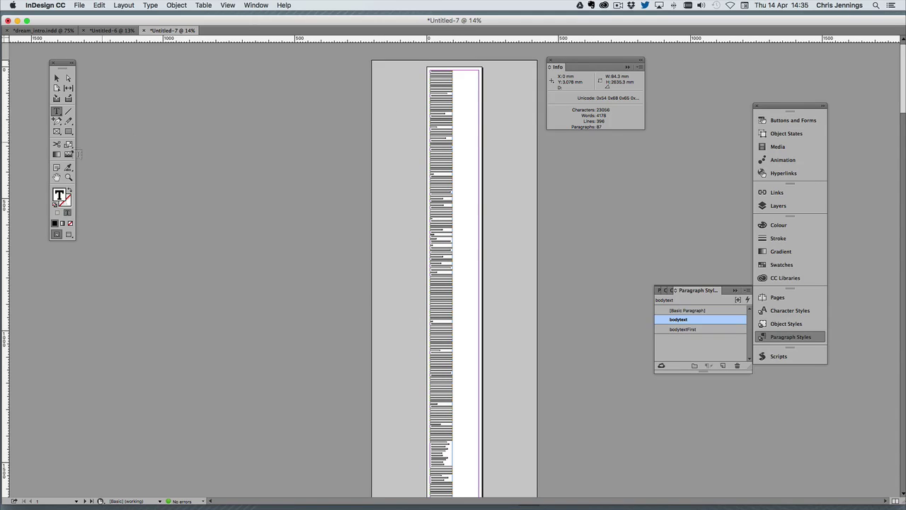
# Step: Zoom in and apply bodytextFirst to the opening paragraph
pyautogui.click(68, 177)
pyautogui.moveTo(403, 65); pyautogui.dragTo(520, 150)
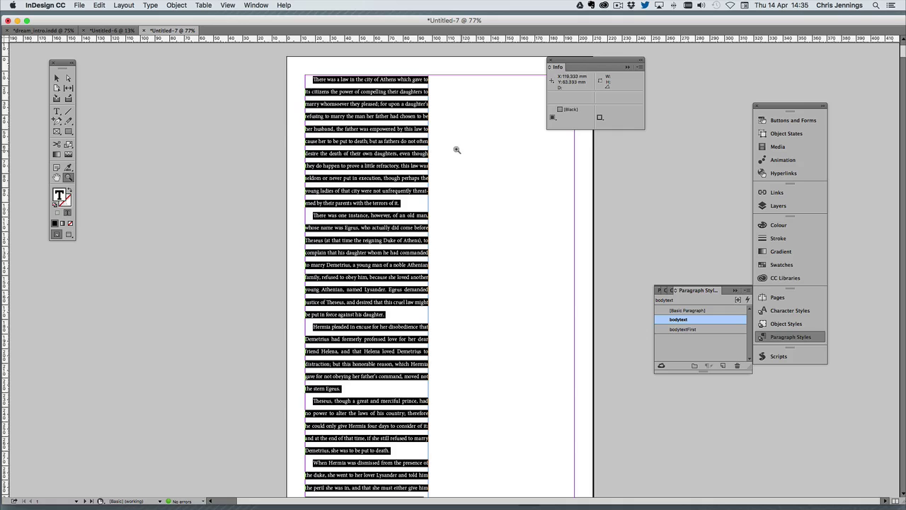
pyautogui.click(57, 112)
pyautogui.click(320, 79)
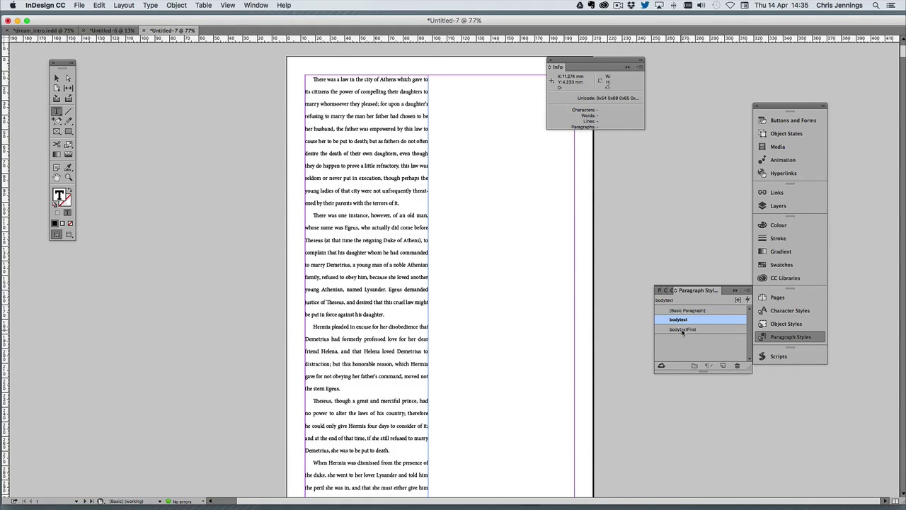
pyautogui.click(682, 330)
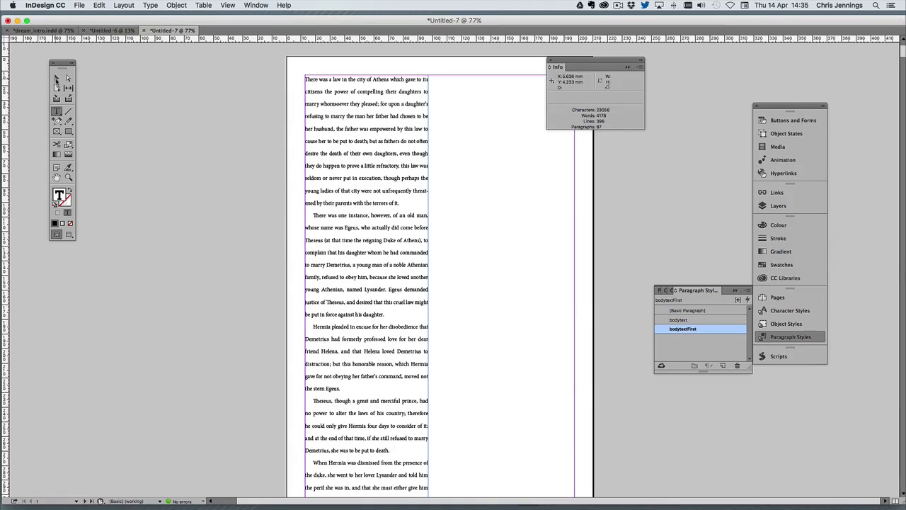
# Step: Select the whole story again and show the Character Styles panel
pyautogui.click(57, 78)
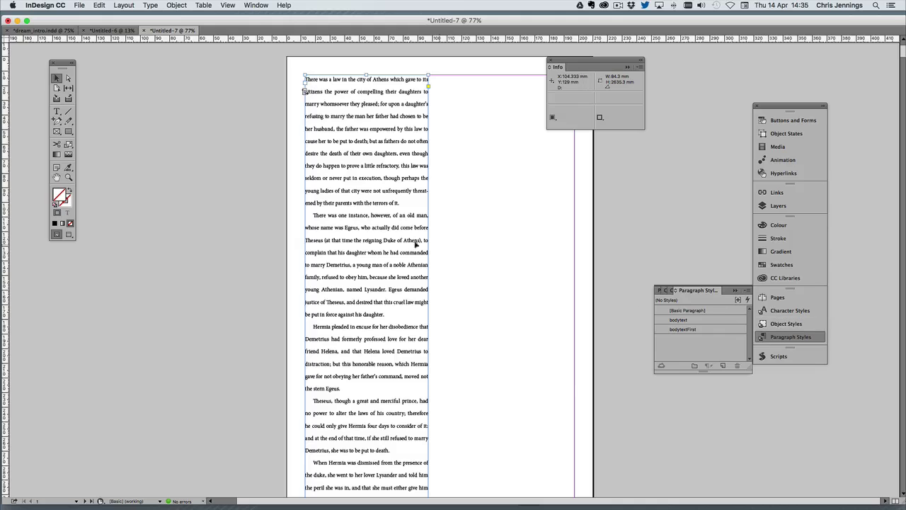
pyautogui.click(57, 112)
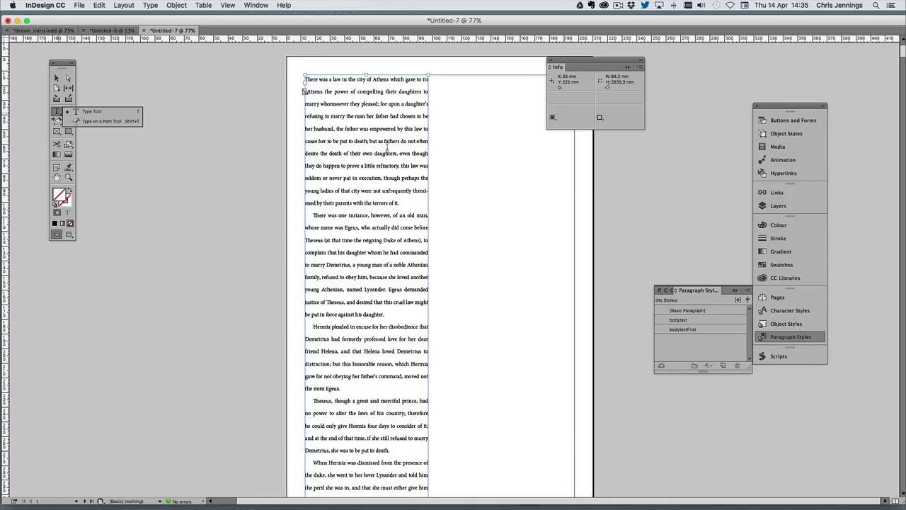
pyautogui.click(381, 143)
pyautogui.press('super+a')
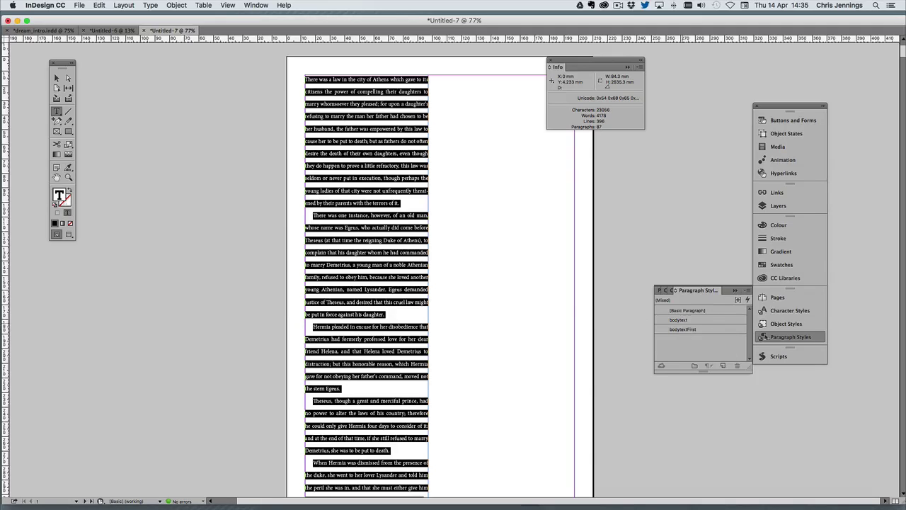
pyautogui.click(779, 311)
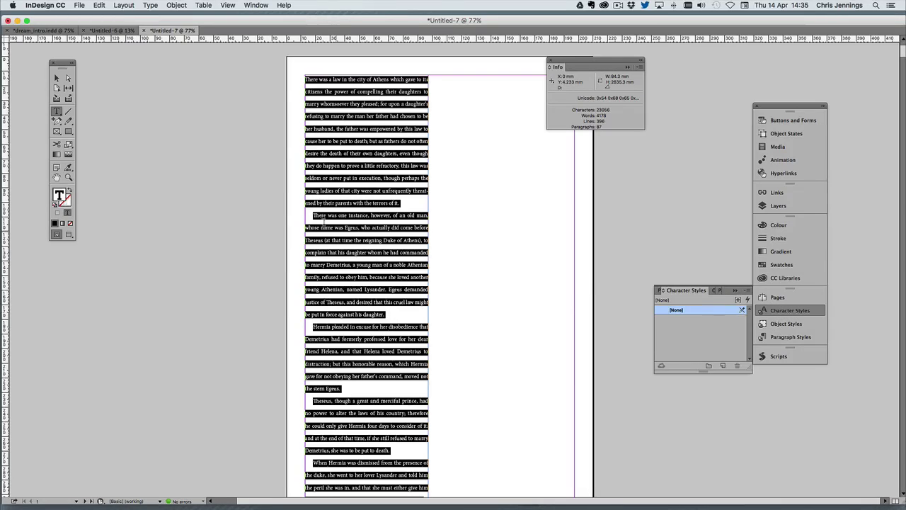
# Step: Zoom out and drag the frame's bottom edge down to about 4052 mm tall
pyautogui.click(57, 79)
pyautogui.press('z')
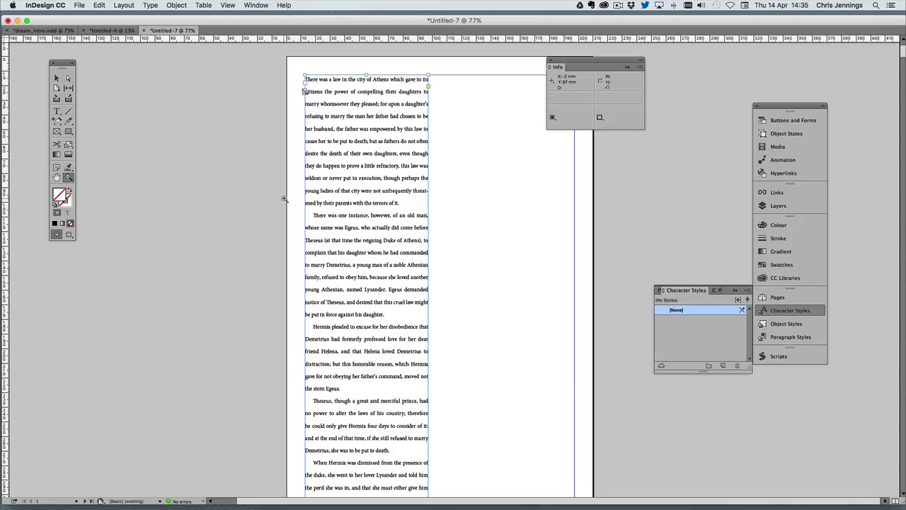
pyautogui.keyDown('alt'); pyautogui.click(285, 199); pyautogui.keyUp('alt')
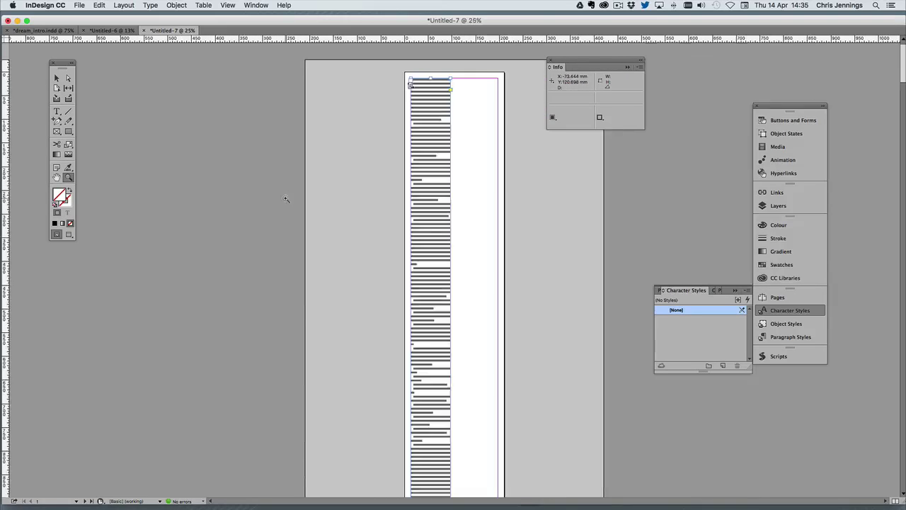
pyautogui.keyDown('alt'); pyautogui.click(301, 201); pyautogui.keyUp('alt')
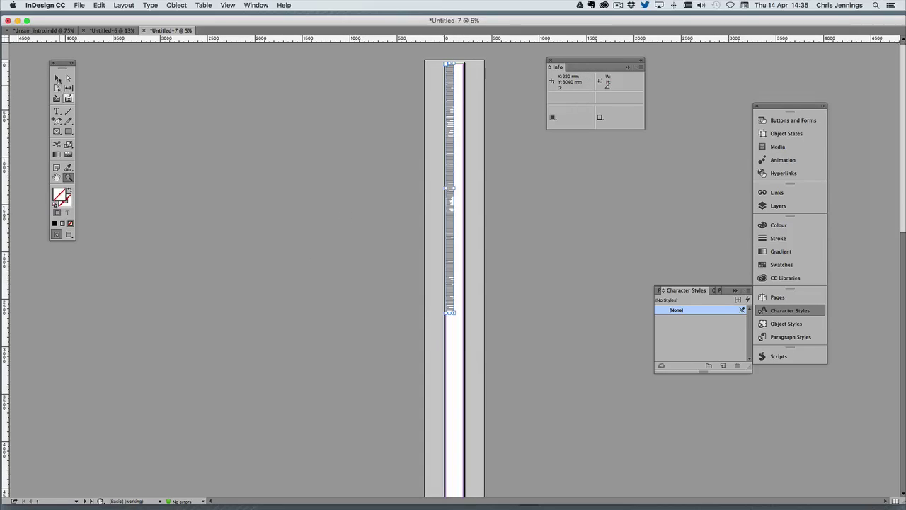
pyautogui.click(59, 79)
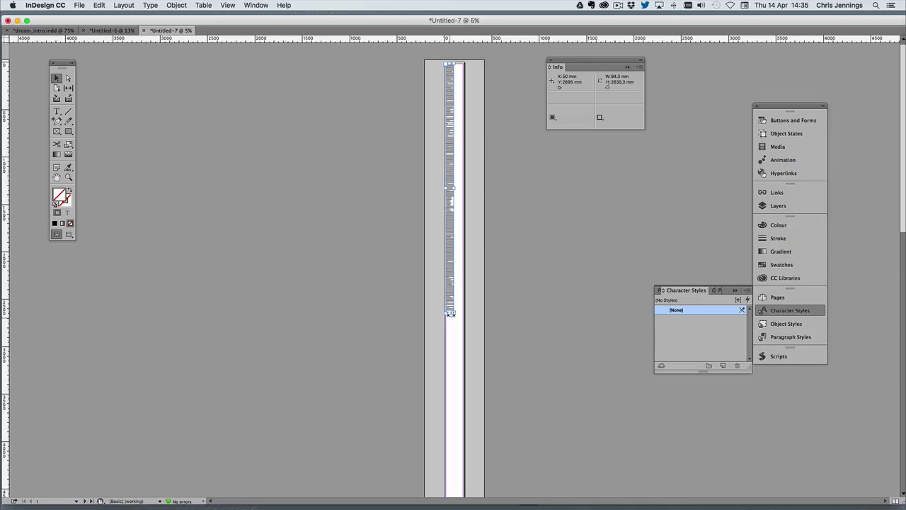
pyautogui.moveTo(450, 313); pyautogui.dragTo(449, 460)
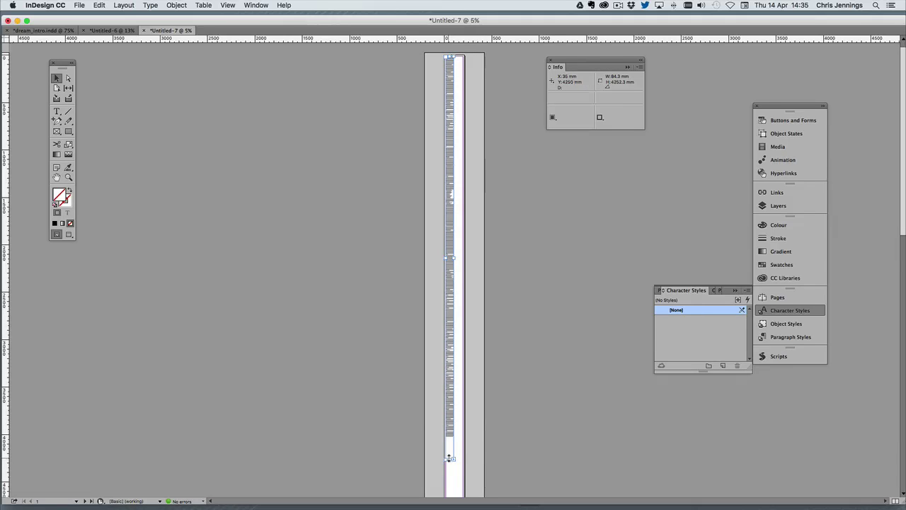
pyautogui.moveTo(449, 459); pyautogui.dragTo(449, 440)
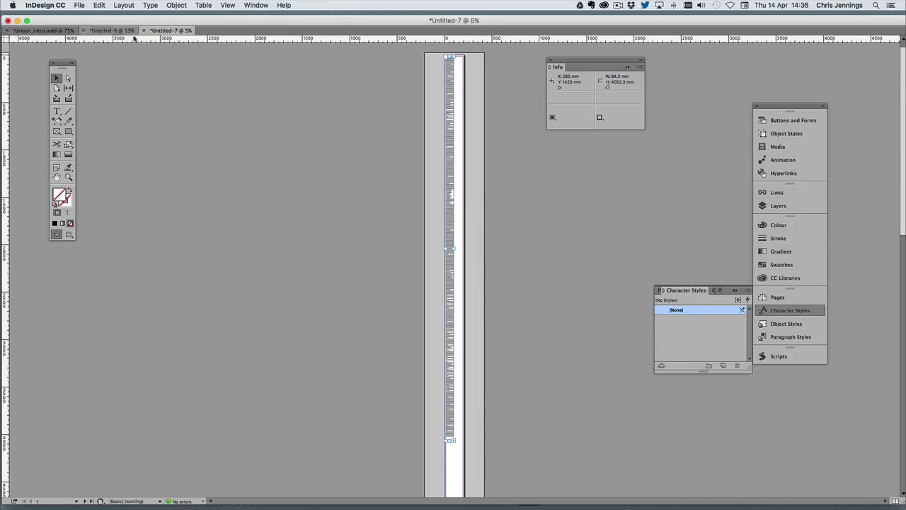
pyautogui.click(48, 31)
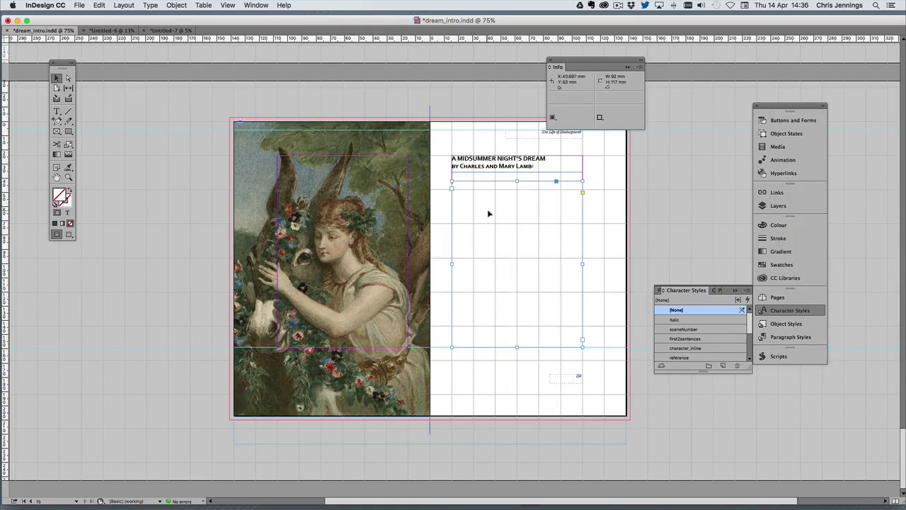
# Step: Paste the long story frame into the empty frame on dream_intro.indd's right page, then select it
pyautogui.click(99, 5)
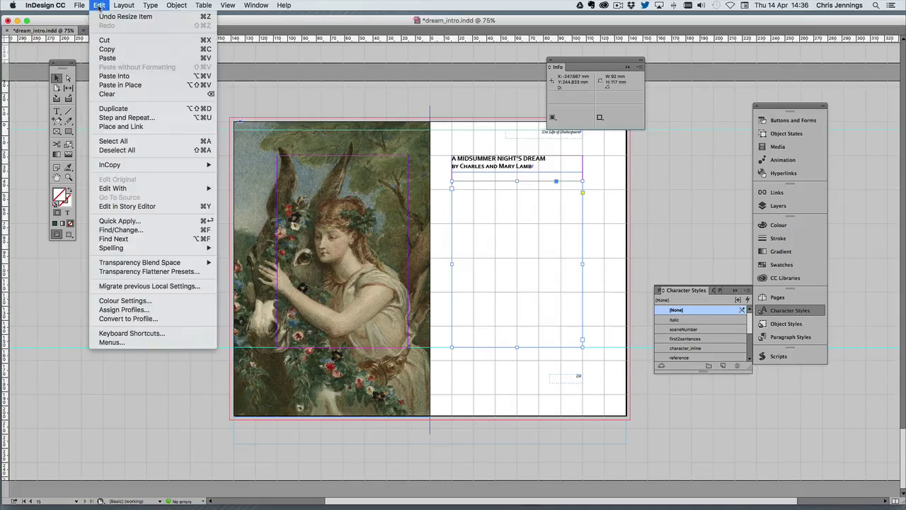
pyautogui.click(114, 76)
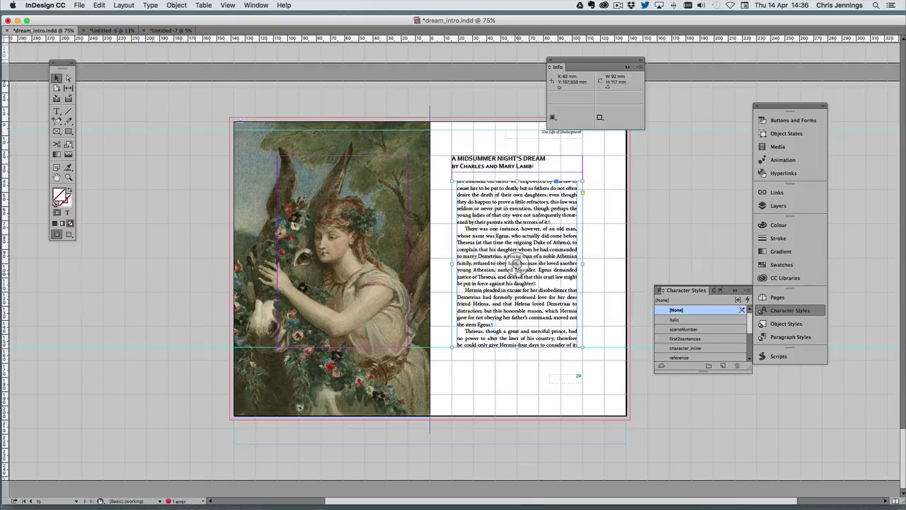
pyautogui.click(517, 264)
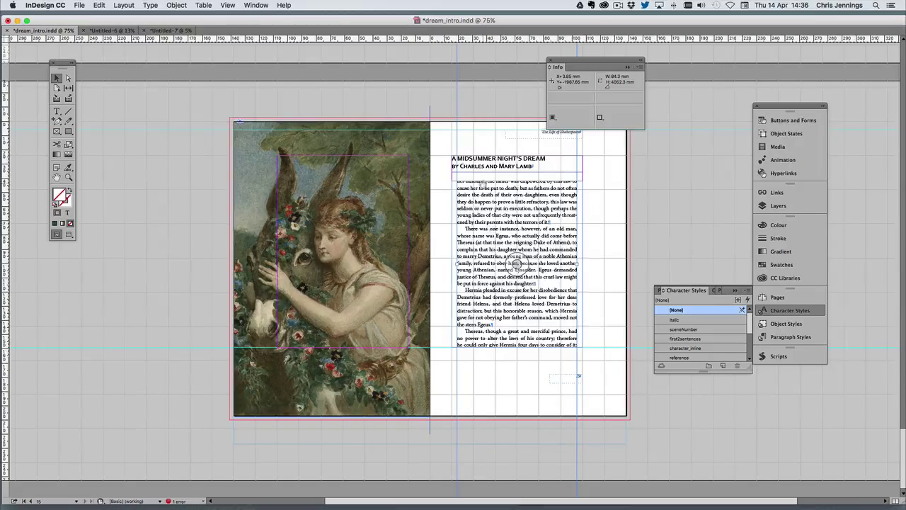
pyautogui.scroll(6, 517, 264)
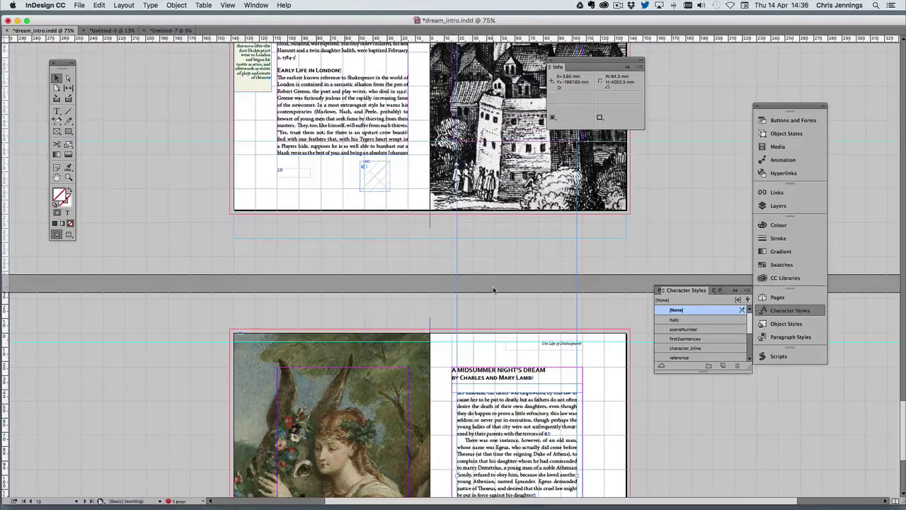
# Step: Zoom out to 5% and drag the very tall story frame's bottom edge up to shorten it
pyautogui.scroll(-2, 493, 291)
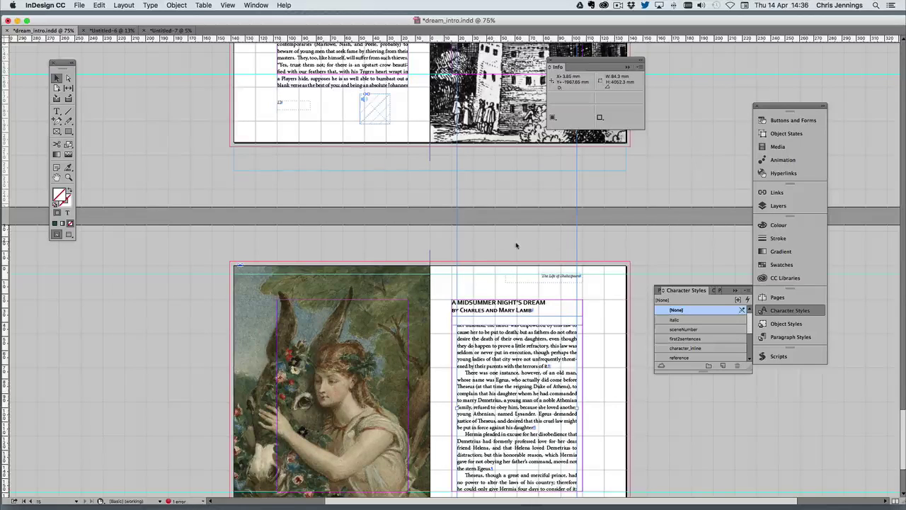
pyautogui.click(68, 177)
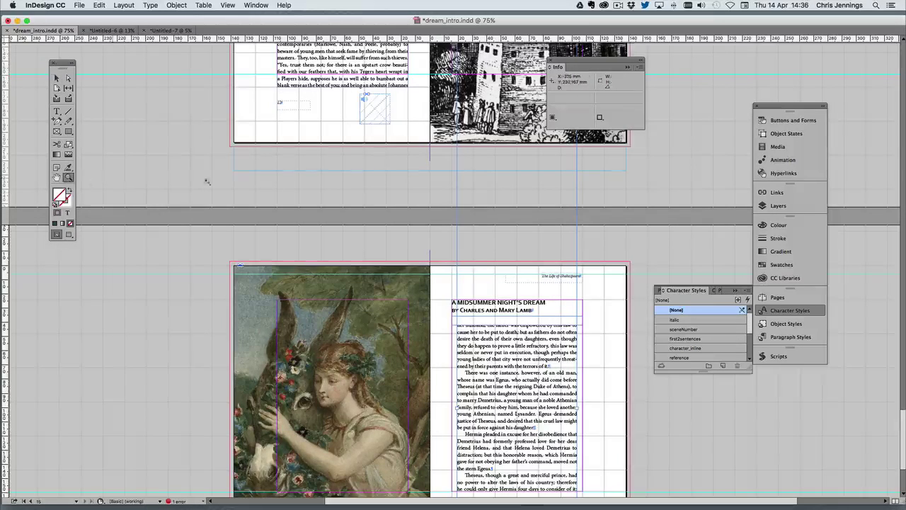
pyautogui.keyDown('alt'); pyautogui.click(435, 183); pyautogui.keyUp('alt')
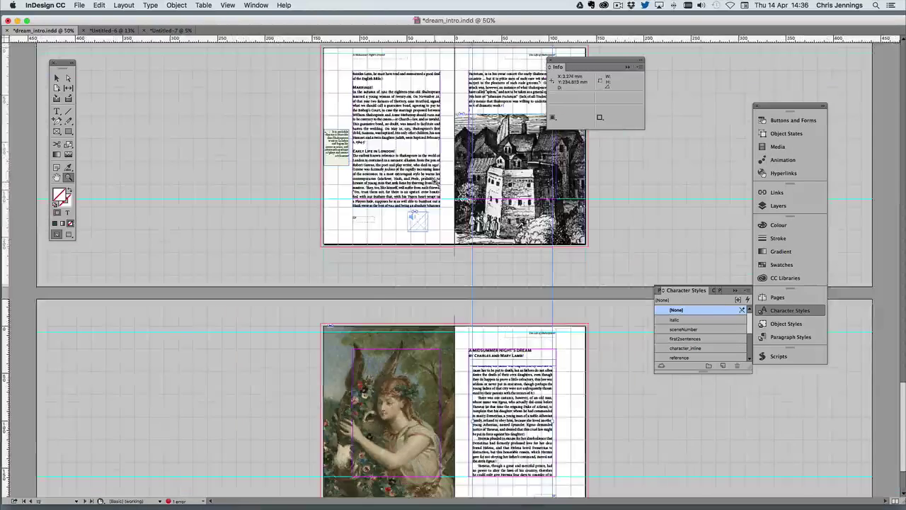
pyautogui.keyDown('alt'); pyautogui.click(435, 182); pyautogui.keyUp('alt')
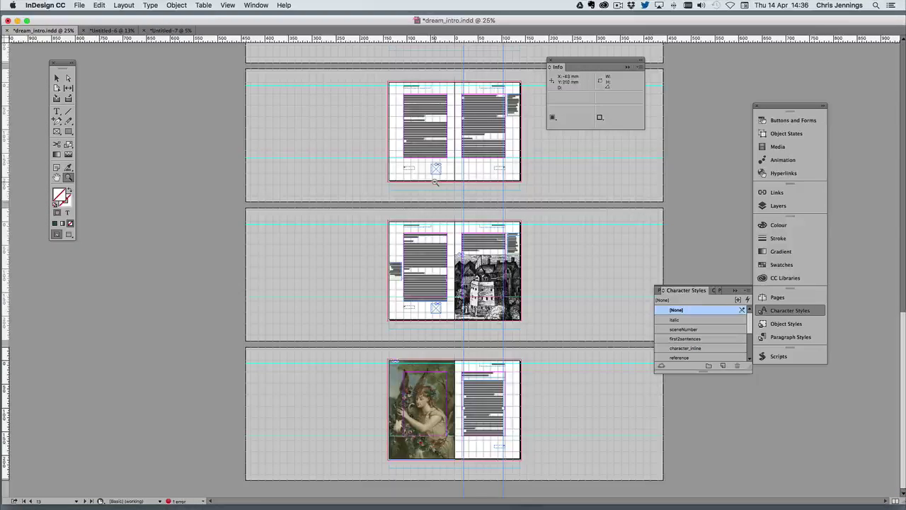
pyautogui.keyDown('alt'); pyautogui.click(436, 183); pyautogui.keyUp('alt')
pyautogui.keyDown('alt'); pyautogui.click(436, 183); pyautogui.keyUp('alt')
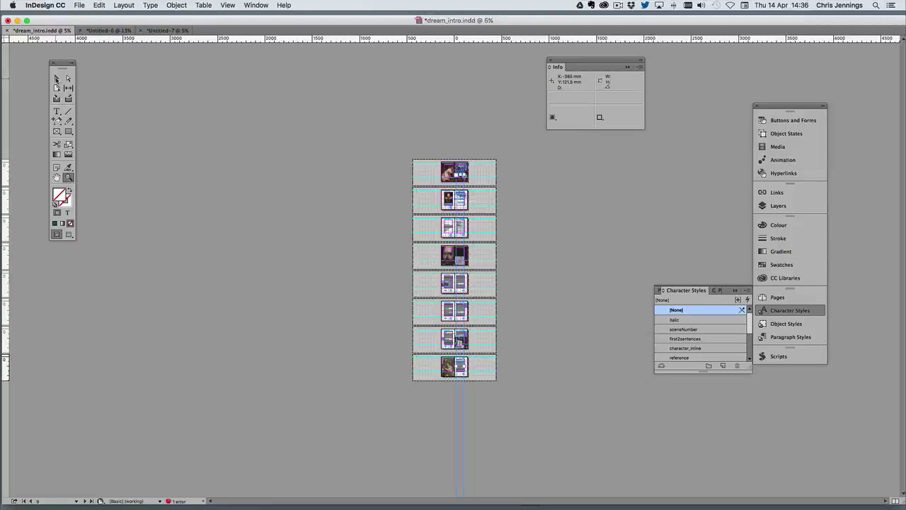
pyautogui.click(56, 78)
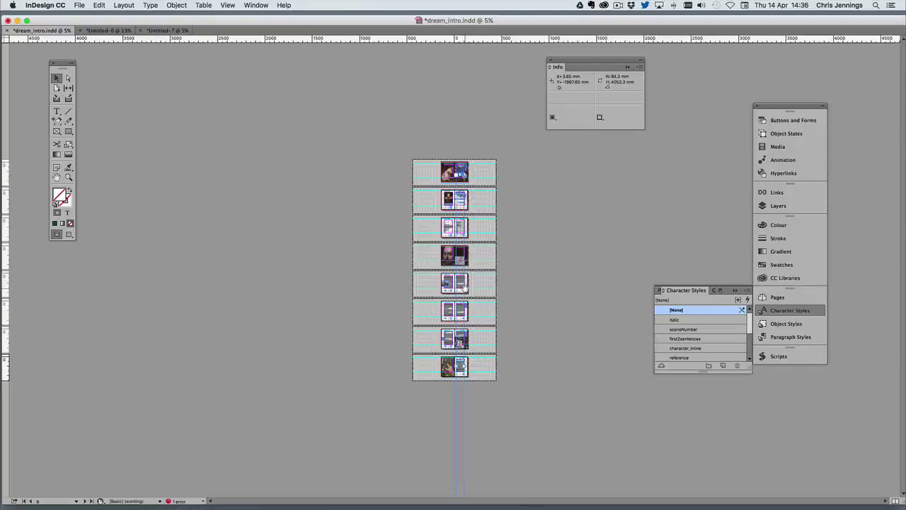
pyautogui.moveTo(463, 286); pyautogui.dragTo(464, 365)
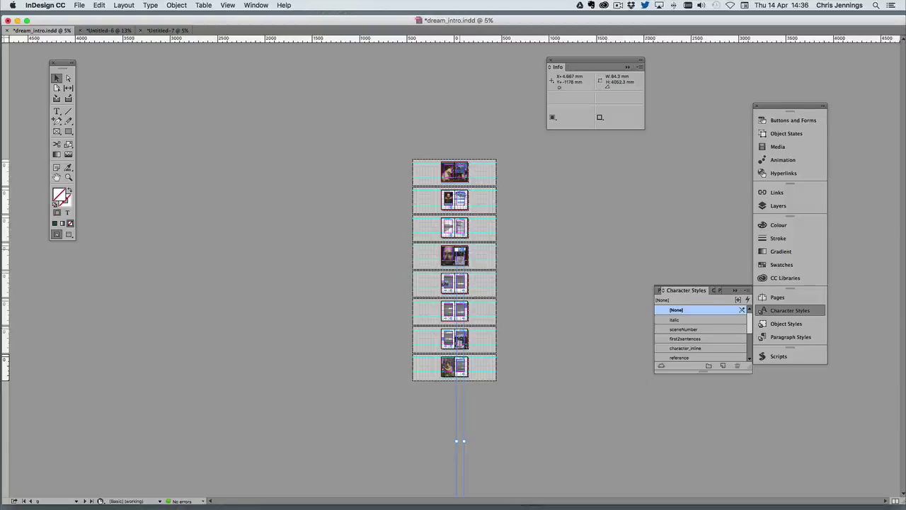
pyautogui.moveTo(460, 255); pyautogui.dragTo(460, 351)
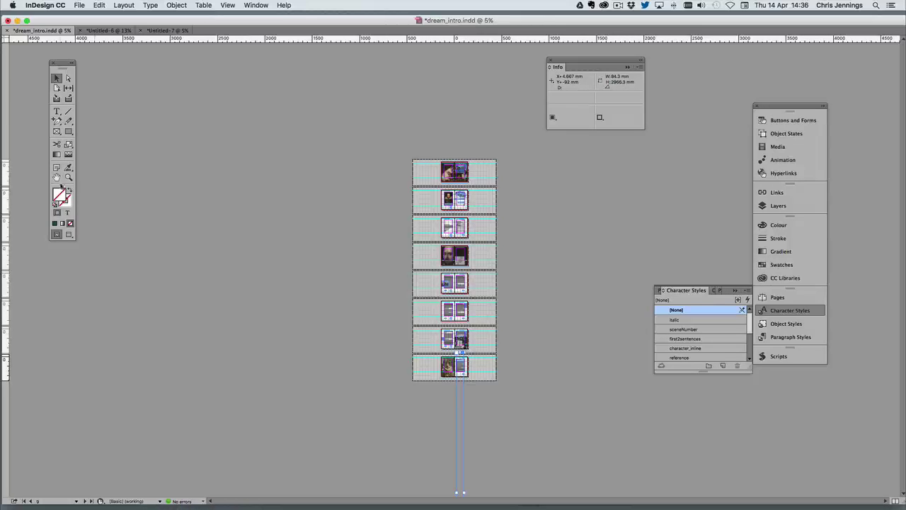
# Step: Lower the story frame's top edge to just below the title, then return to 75% zoom
pyautogui.click(69, 177)
pyautogui.moveTo(391, 330); pyautogui.dragTo(517, 400)
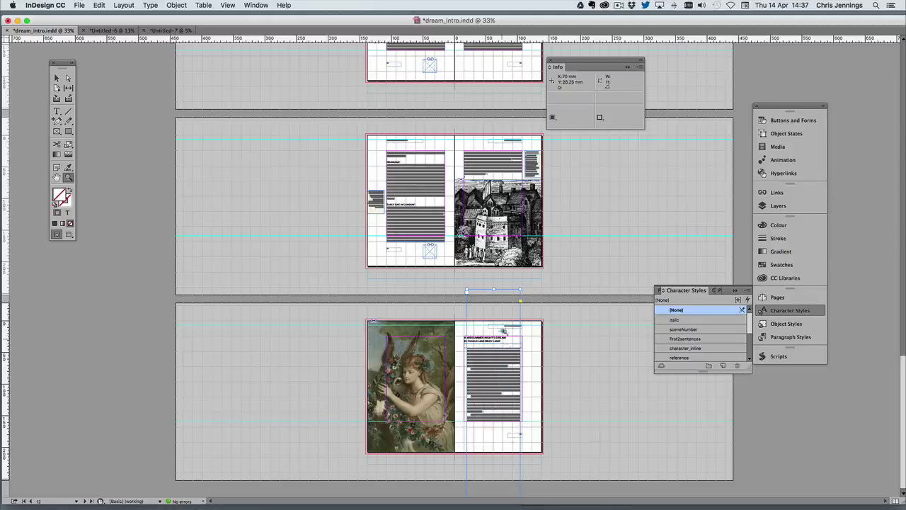
pyautogui.click(57, 78)
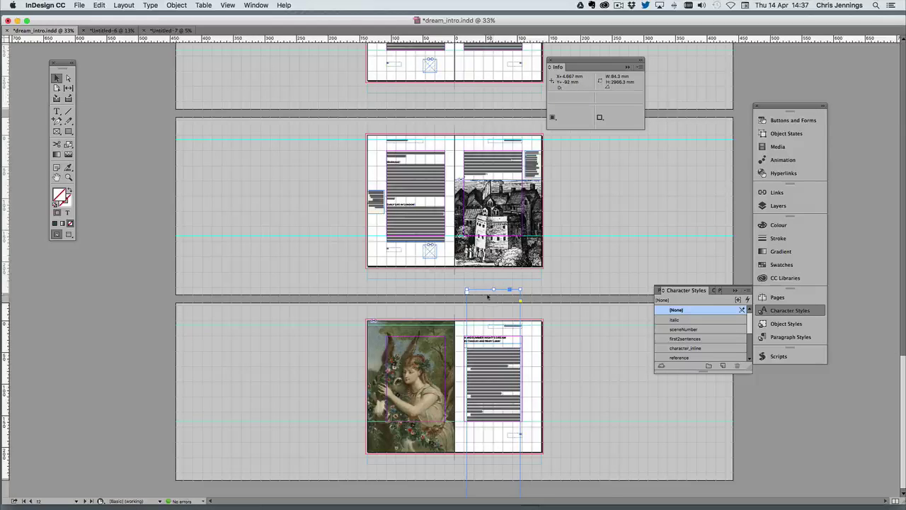
pyautogui.moveTo(493, 290); pyautogui.dragTo(494, 347)
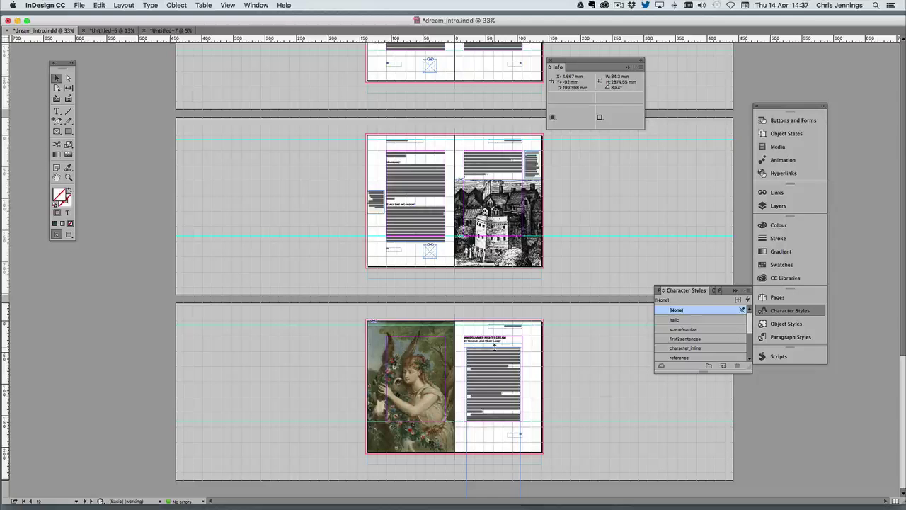
pyautogui.click(68, 177)
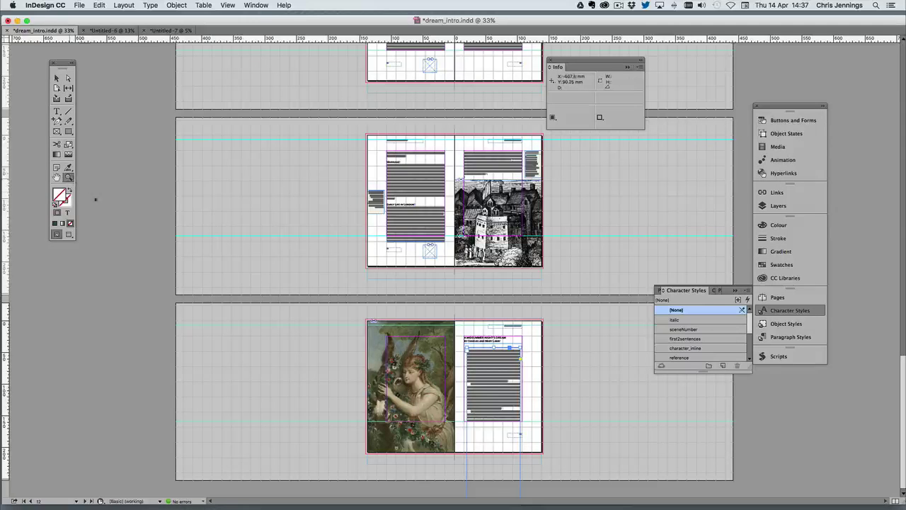
pyautogui.click(501, 358)
pyautogui.click(512, 330)
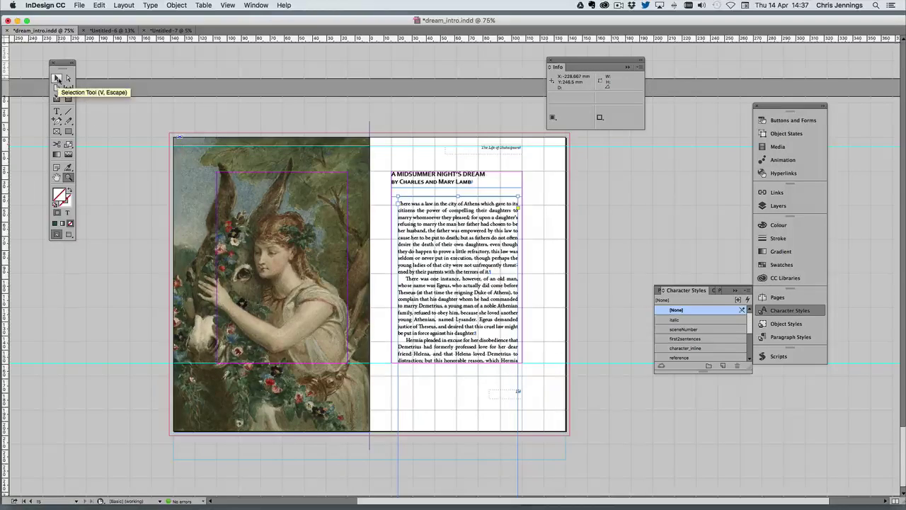
pyautogui.click(57, 78)
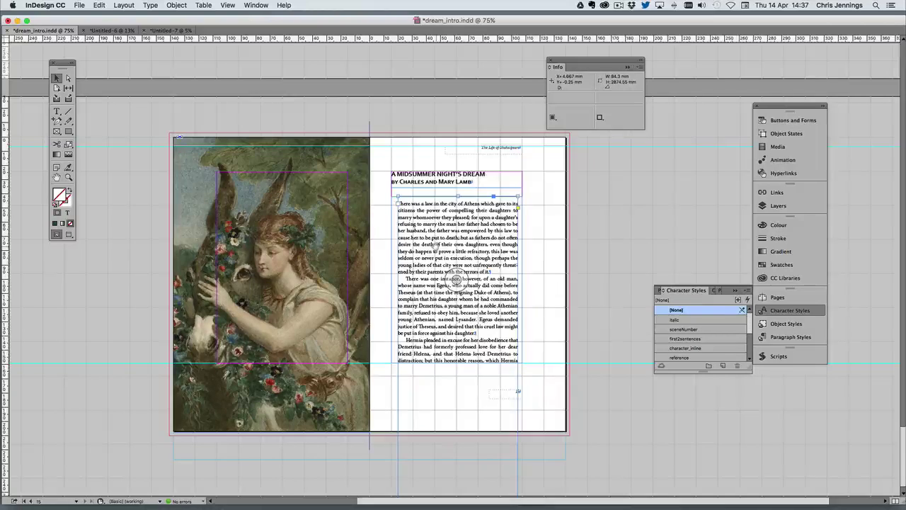
# Step: Move the story frame to X 0, Y 0, select the 92×117 mm container, and show Object Styles
pyautogui.moveTo(436, 247); pyautogui.dragTo(432, 245)
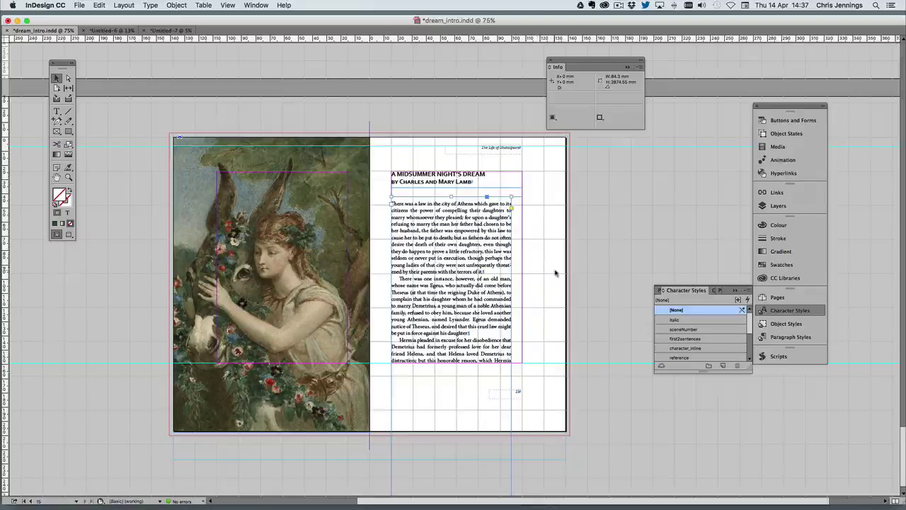
pyautogui.scroll(-1, 555, 273)
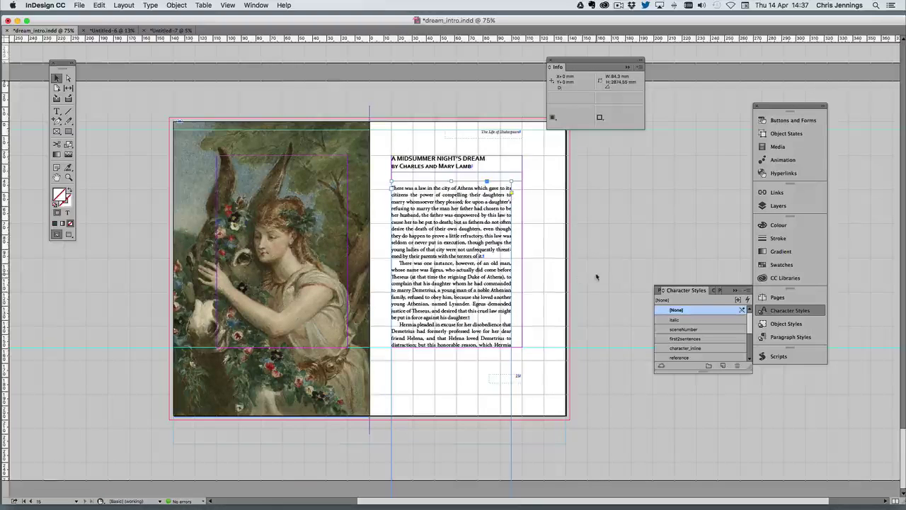
pyautogui.click(521, 227)
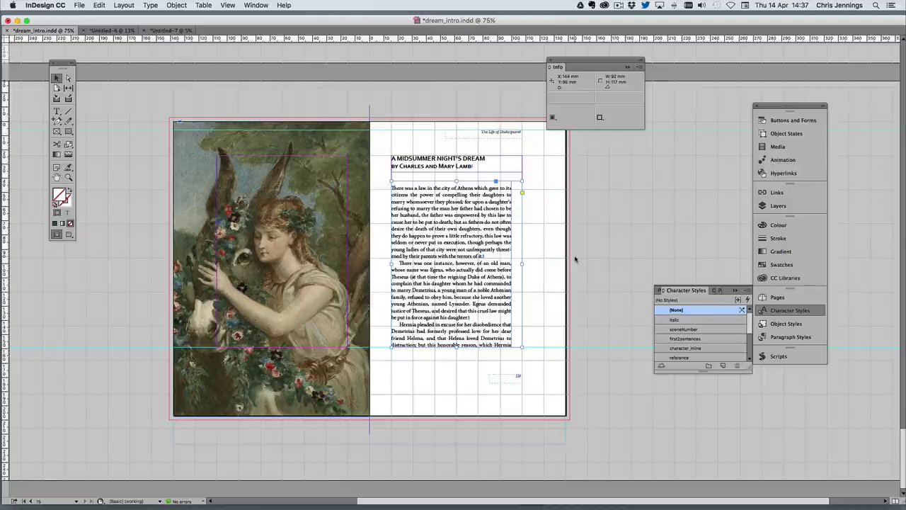
pyautogui.click(776, 324)
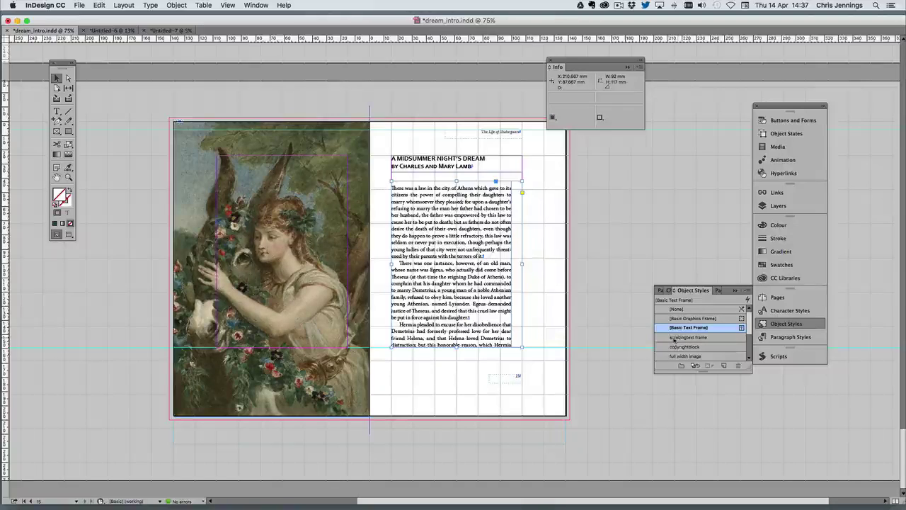
# Step: Apply the 'scrollingtext frame' style and set its export tagging to div with class 'scroller'
pyautogui.click(672, 338)
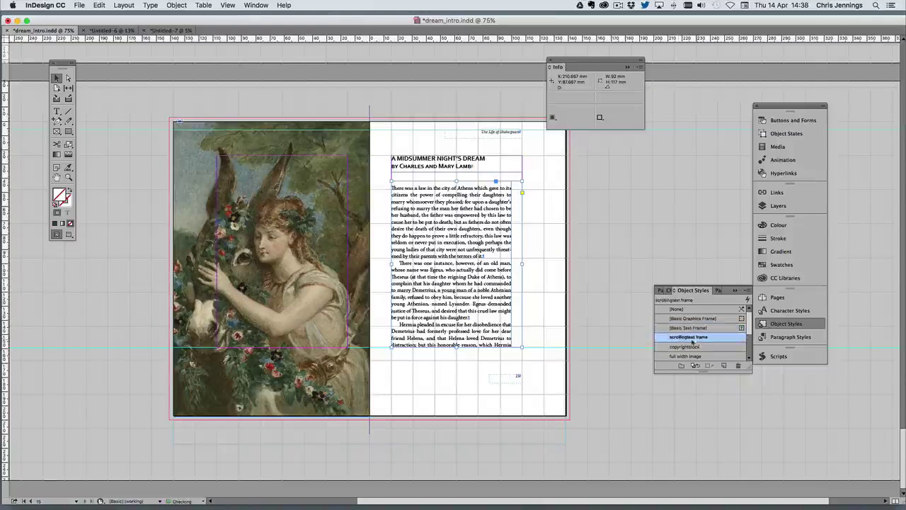
pyautogui.doubleClick(666, 338)
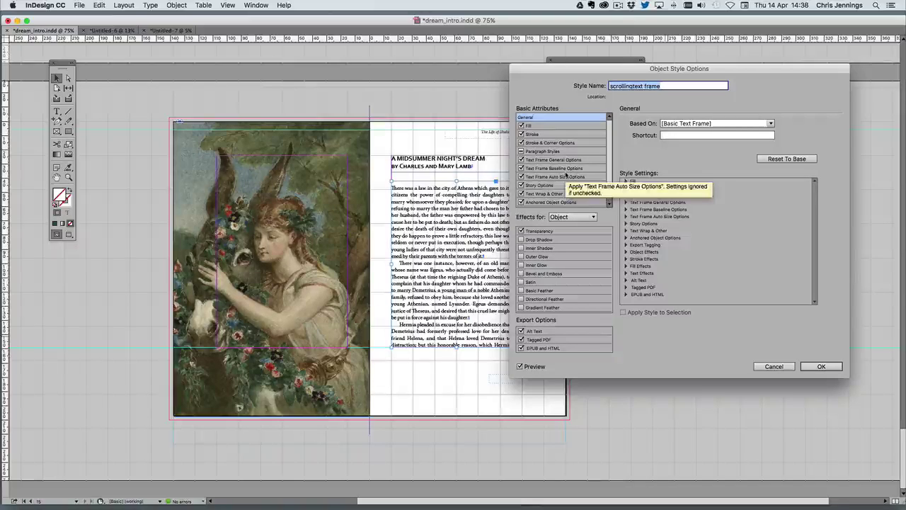
pyautogui.scroll(-2, 566, 175)
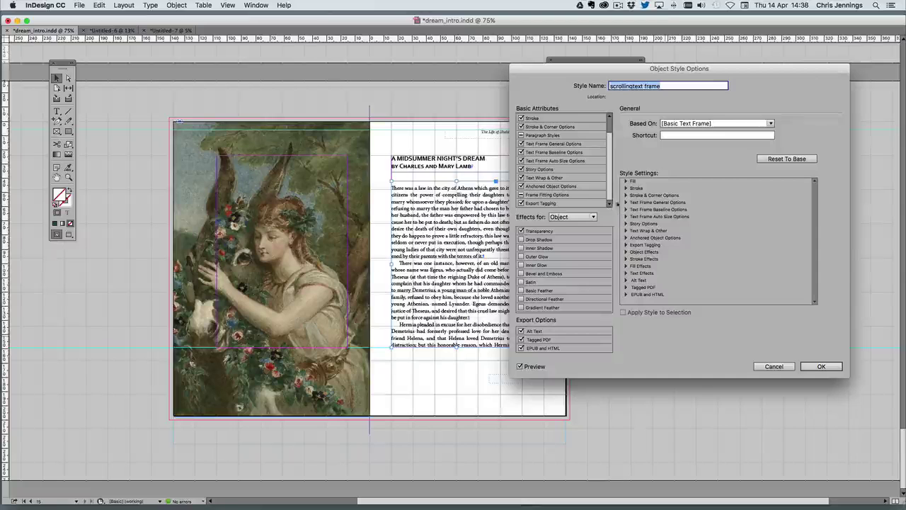
pyautogui.click(541, 203)
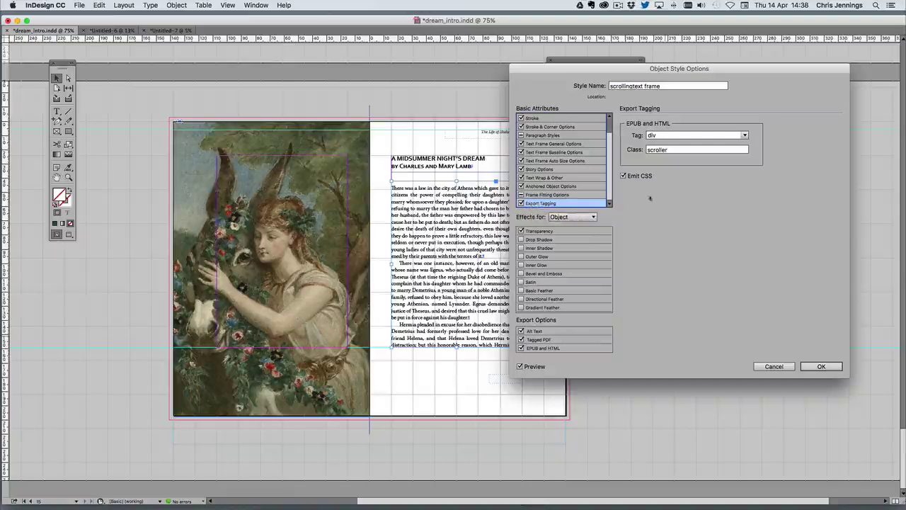
pyautogui.click(744, 136)
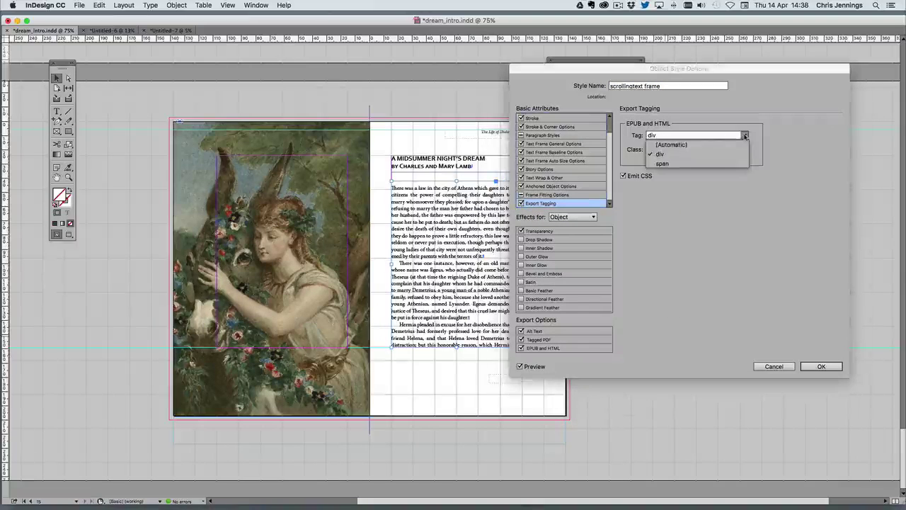
pyautogui.click(660, 154)
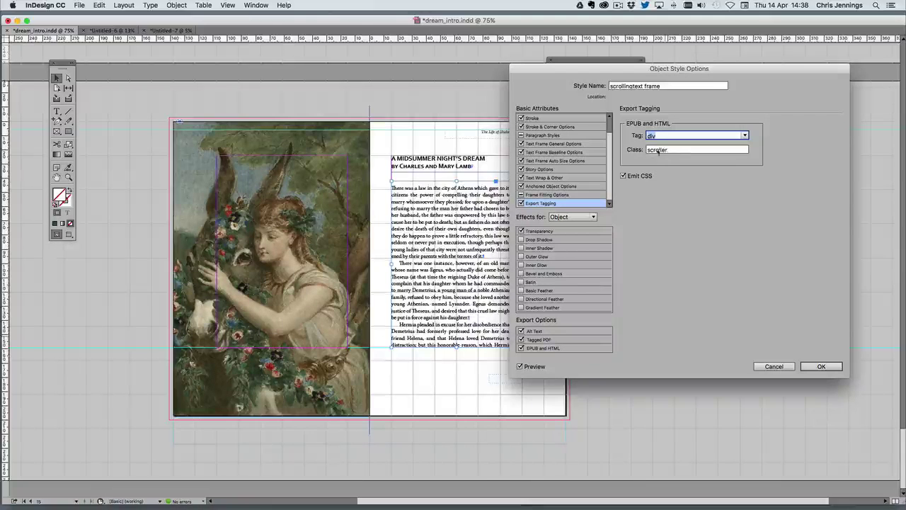
pyautogui.click(659, 151)
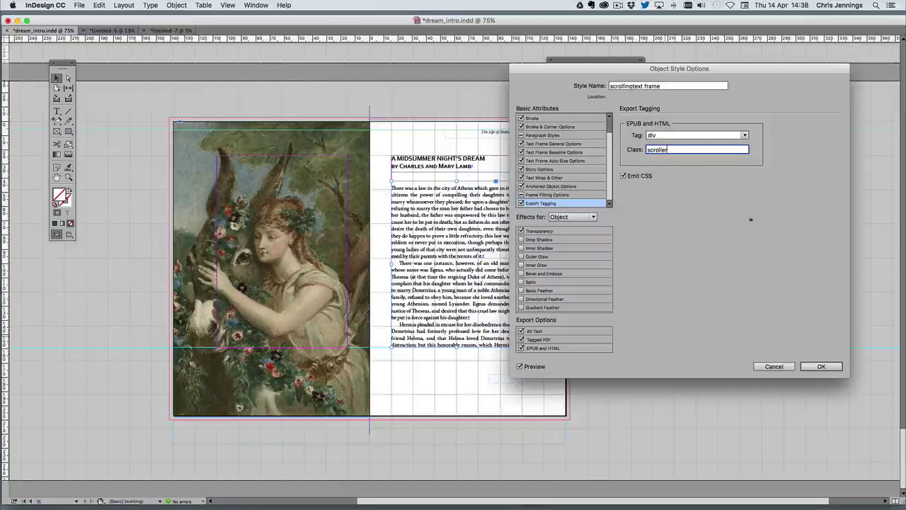
pyautogui.click(818, 366)
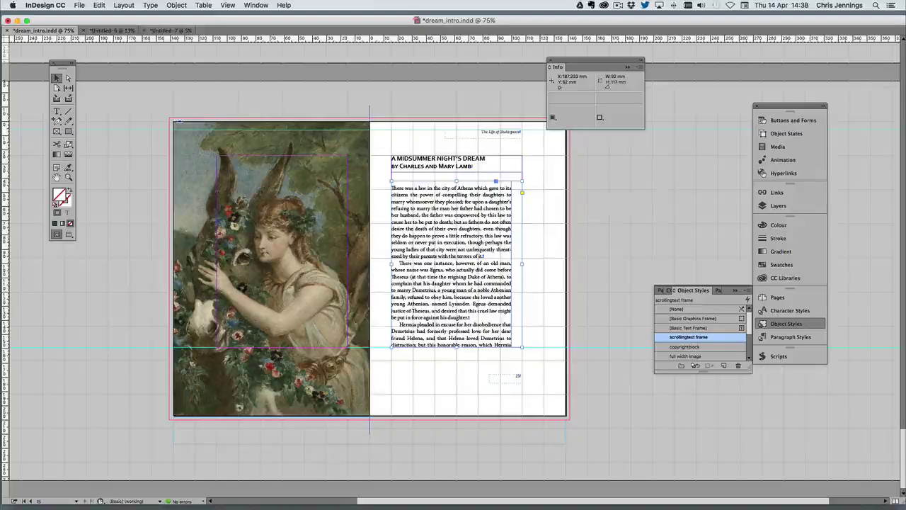
pyautogui.press('Tab')
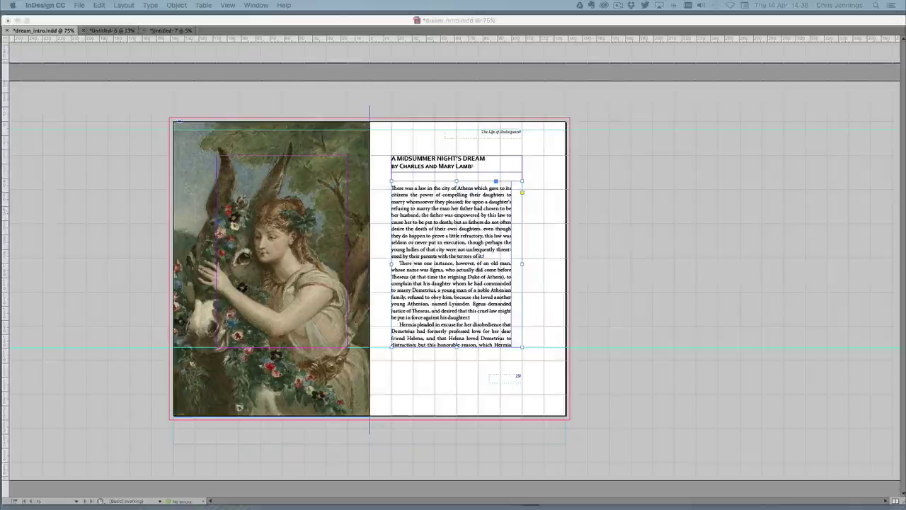
pyautogui.press('super+Tab')
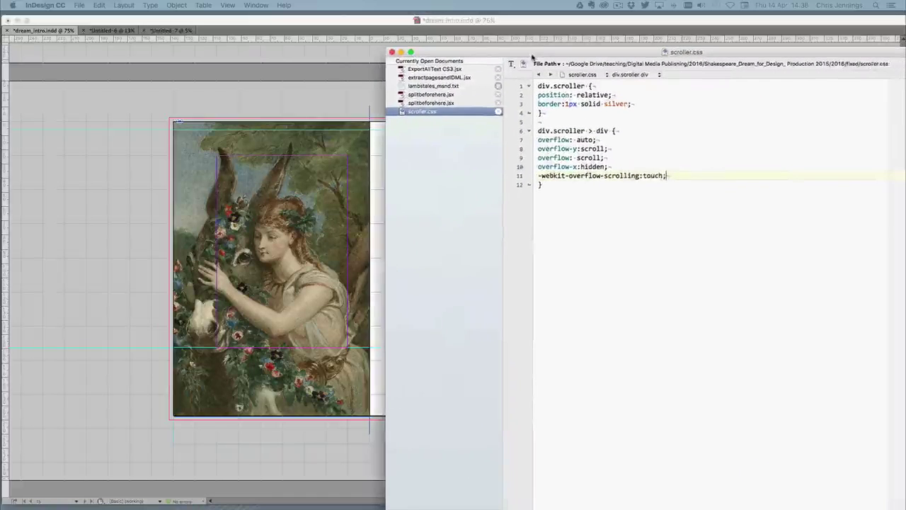
pyautogui.moveTo(533, 57); pyautogui.dragTo(469, 50)
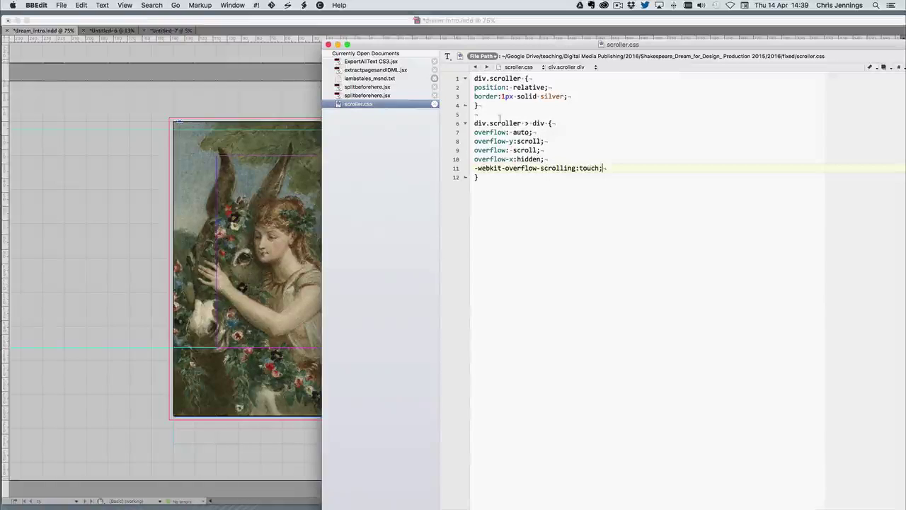
pyautogui.click(526, 124)
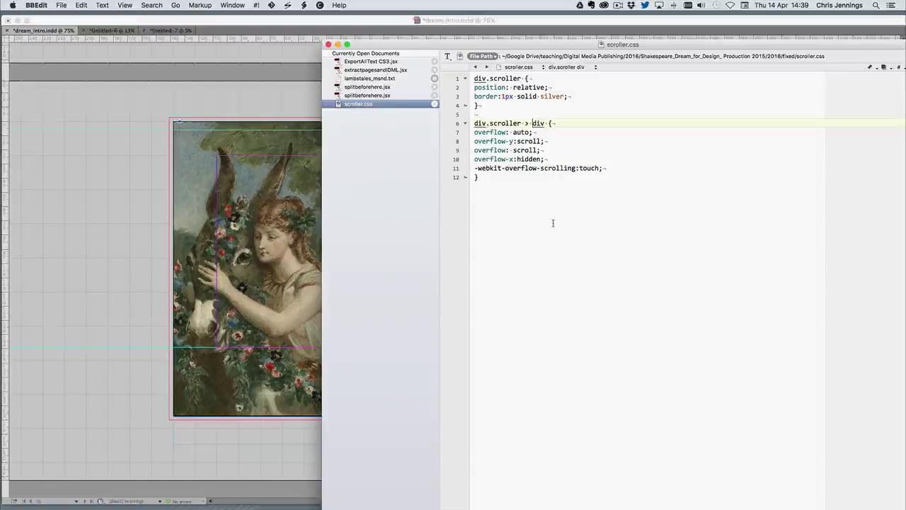
pyautogui.moveTo(474, 168); pyautogui.dragTo(604, 168)
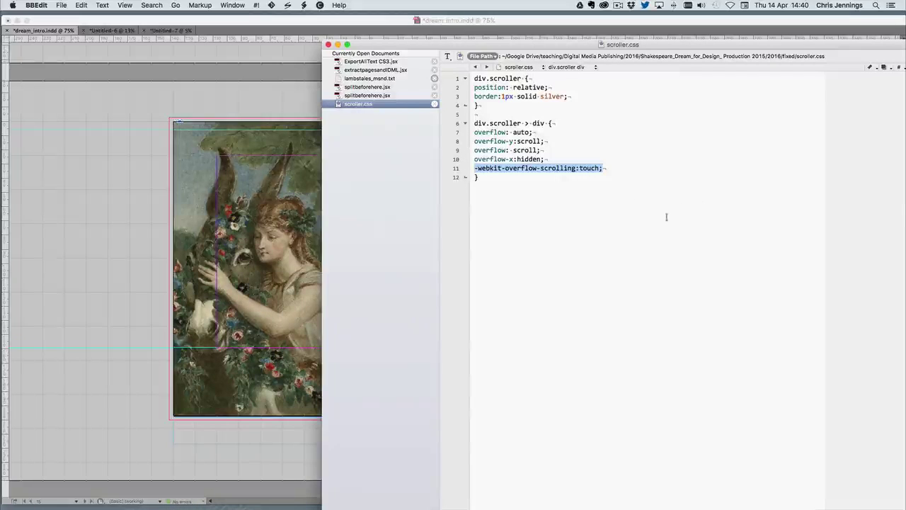
pyautogui.moveTo(433, 55); pyautogui.dragTo(750, 92)
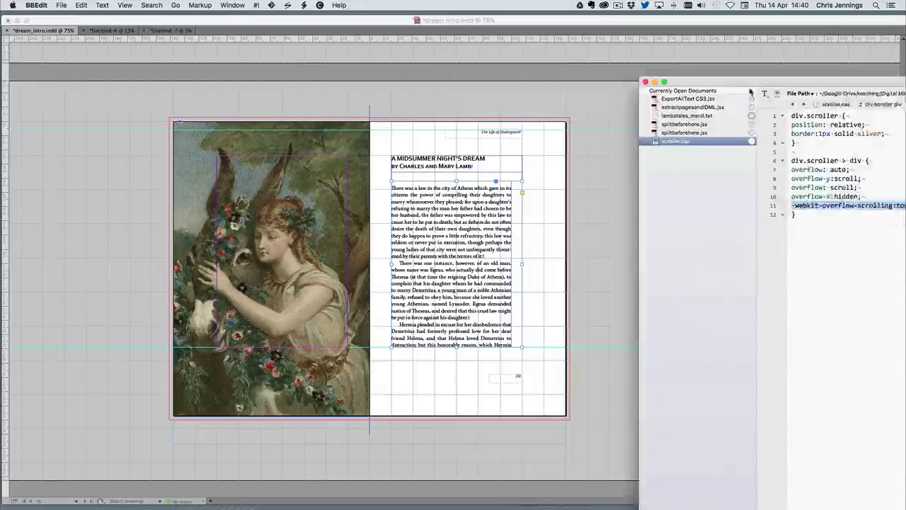
pyautogui.press('super+h')
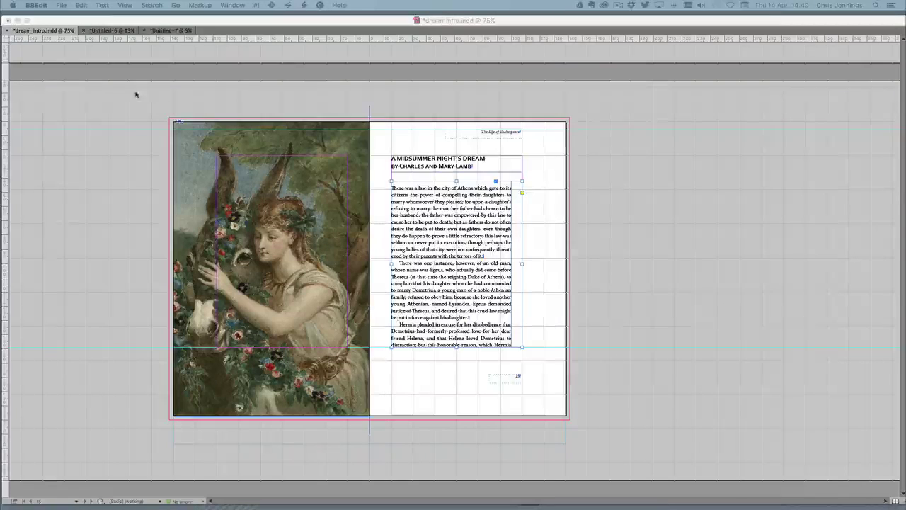
pyautogui.click(166, 106)
# Step: Export as EPUB (Fixed Layout) to dream_intro_f.epub, replacing the existing file
pyautogui.click(76, 5)
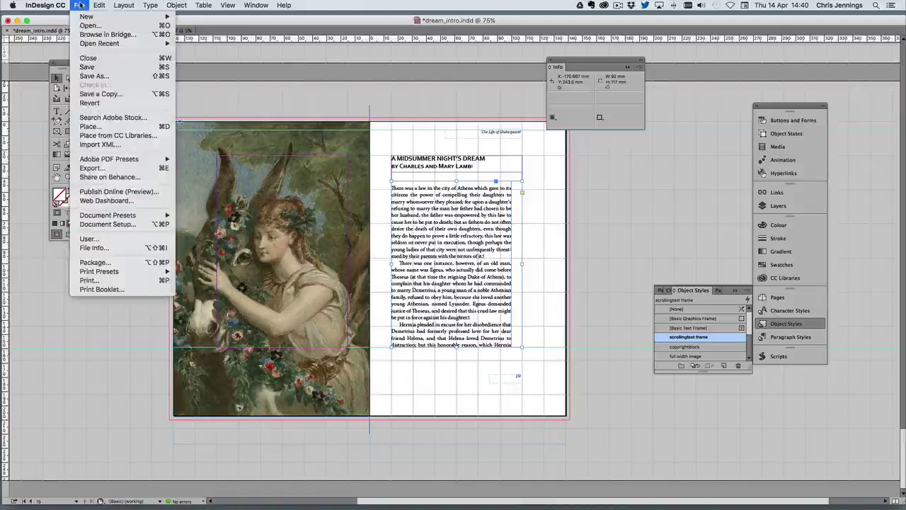
pyautogui.click(90, 168)
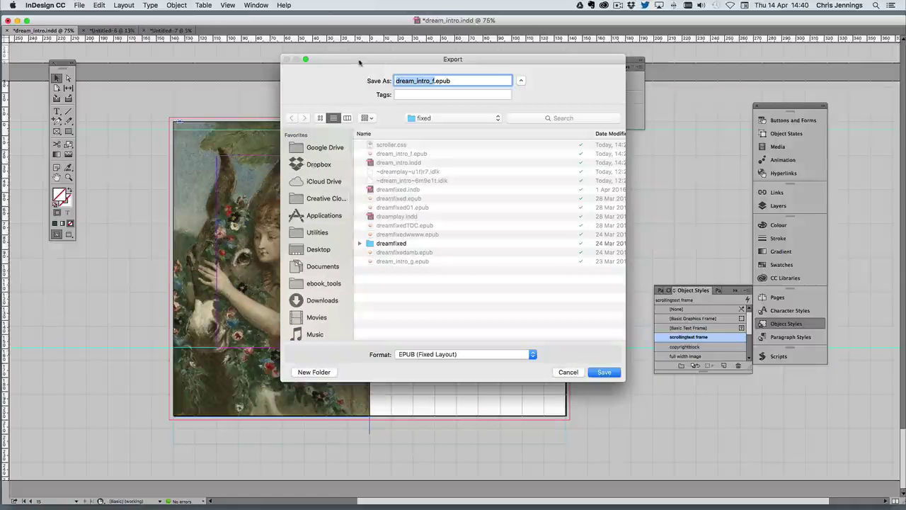
pyautogui.click(597, 373)
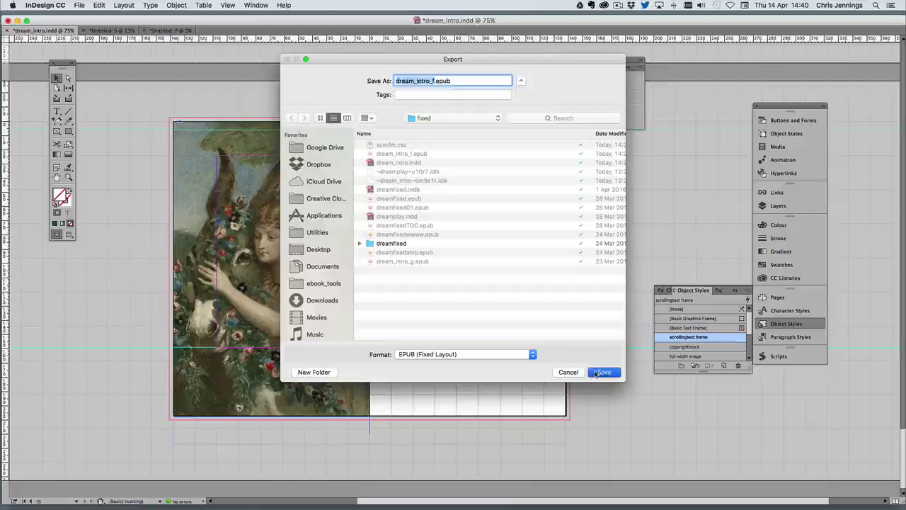
pyautogui.click(522, 122)
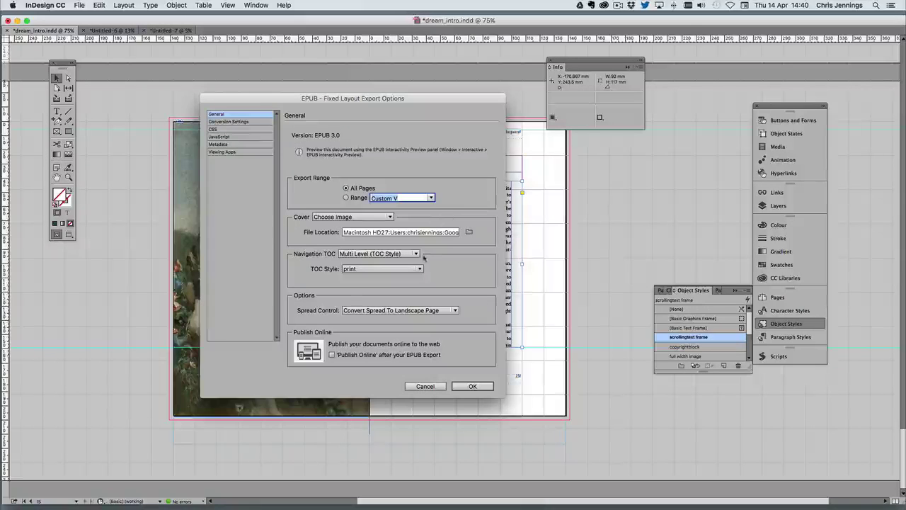
# Step: Include the additional CSS stylesheet in the EPUB options and finish the export past the warnings
pyautogui.click(213, 130)
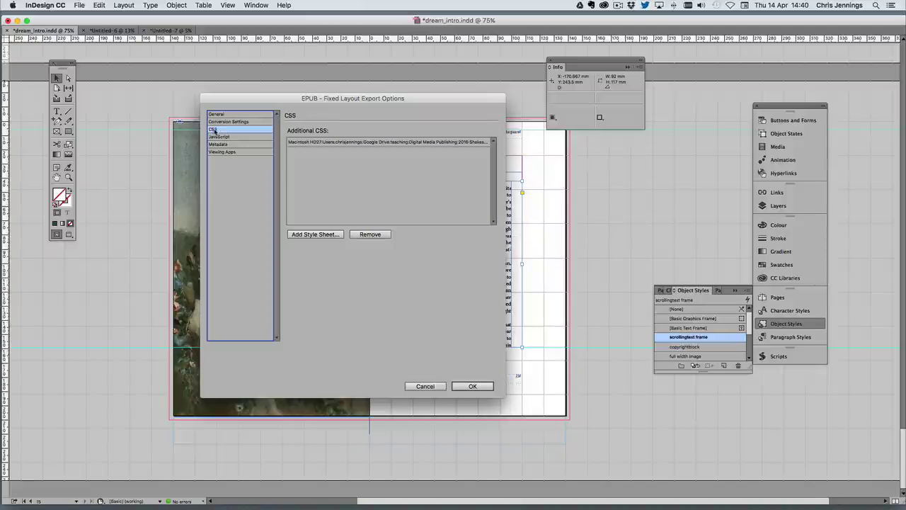
pyautogui.click(317, 143)
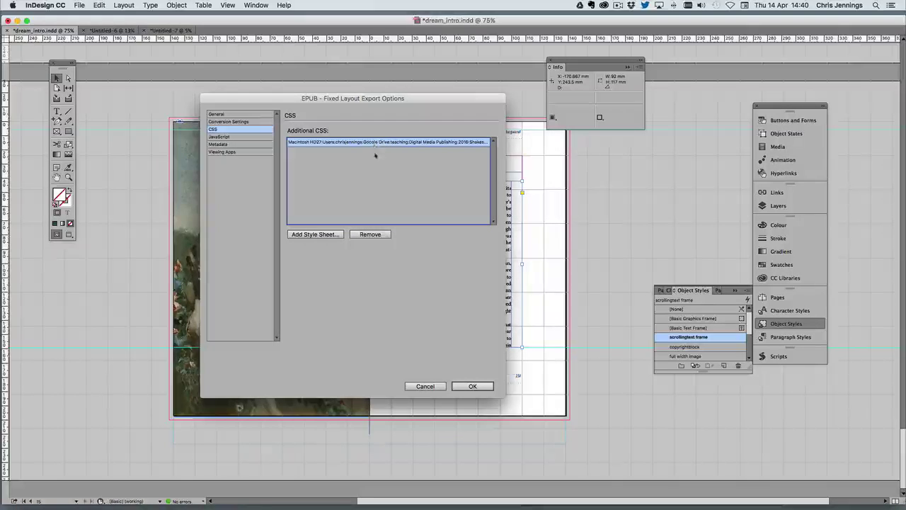
pyautogui.click(471, 386)
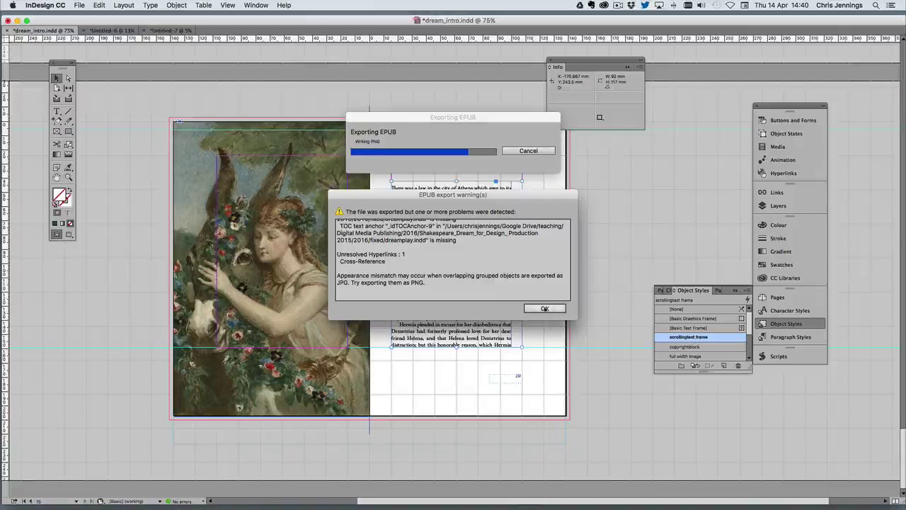
pyautogui.click(546, 309)
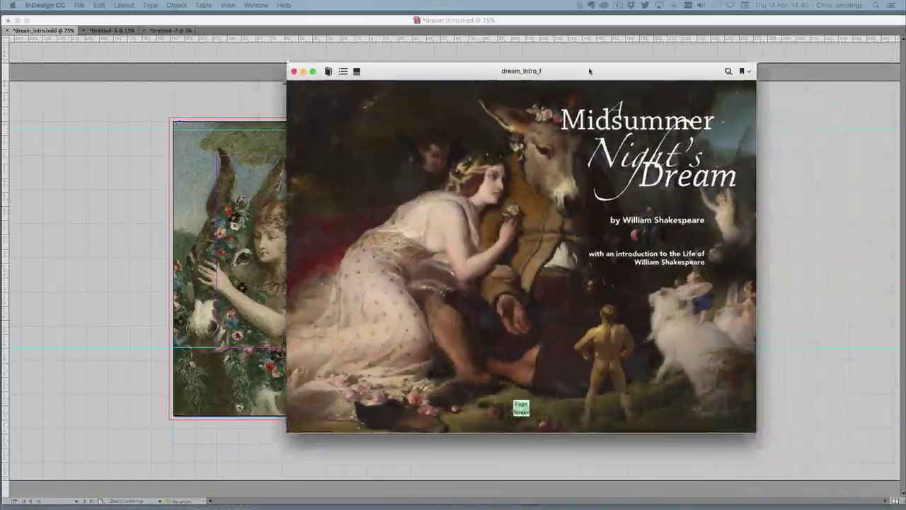
# Step: Page forward in iBooks to the Midsummer Night's Dream spread
pyautogui.moveTo(590, 71); pyautogui.dragTo(553, 67)
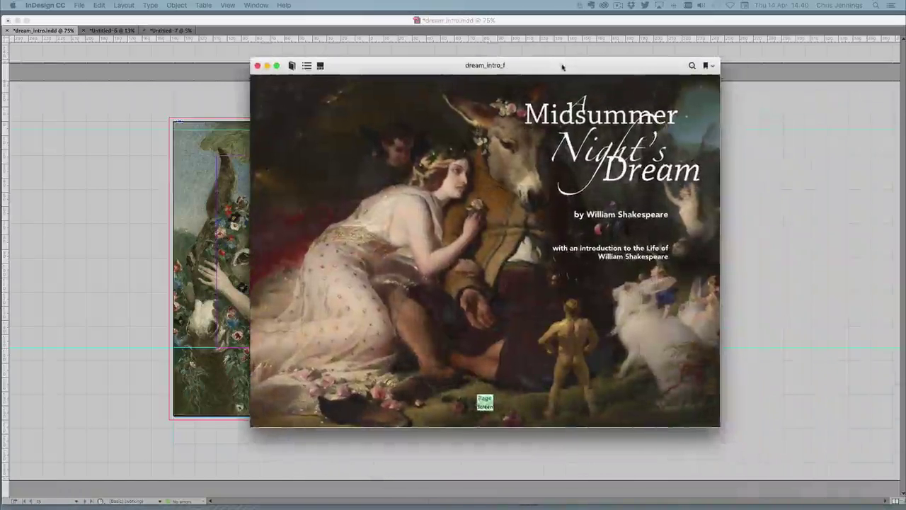
pyautogui.click(711, 251)
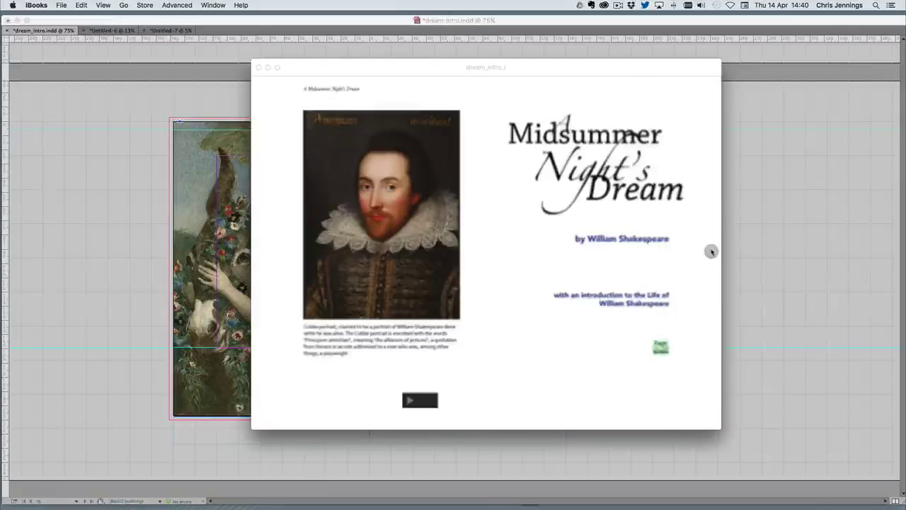
pyautogui.click(711, 251)
pyautogui.click(711, 252)
pyautogui.click(711, 251)
pyautogui.click(711, 251)
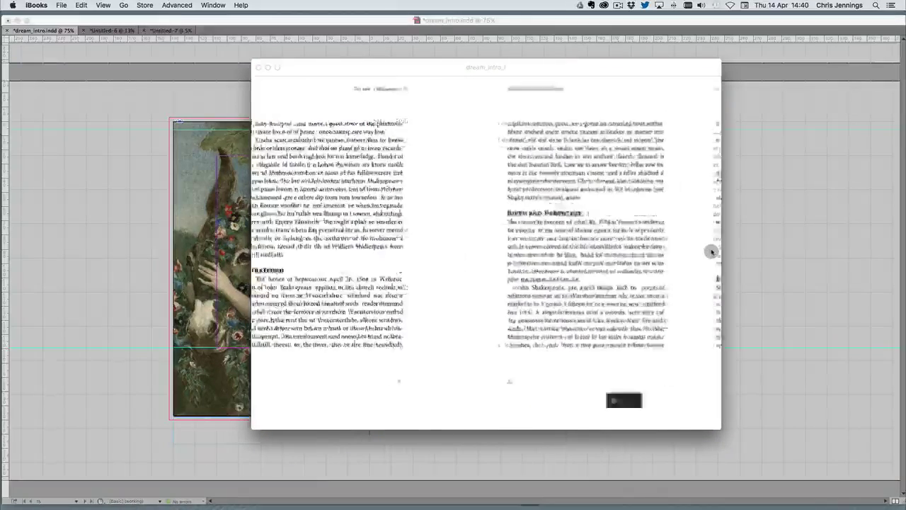
pyautogui.click(712, 252)
pyautogui.click(712, 251)
pyautogui.click(712, 251)
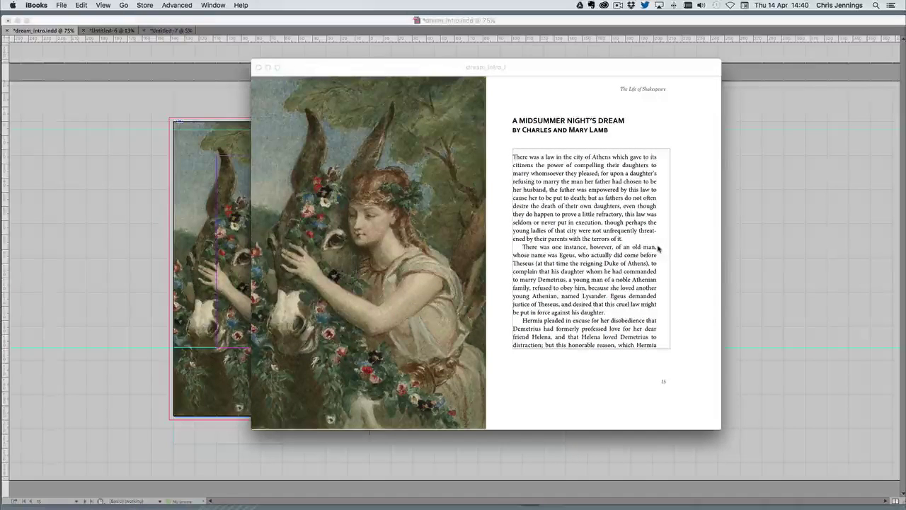
# Step: Scroll the Lamb story text frame down and back up to confirm it scrolls
pyautogui.scroll(-5, 658, 247)
pyautogui.scroll(-4, 659, 248)
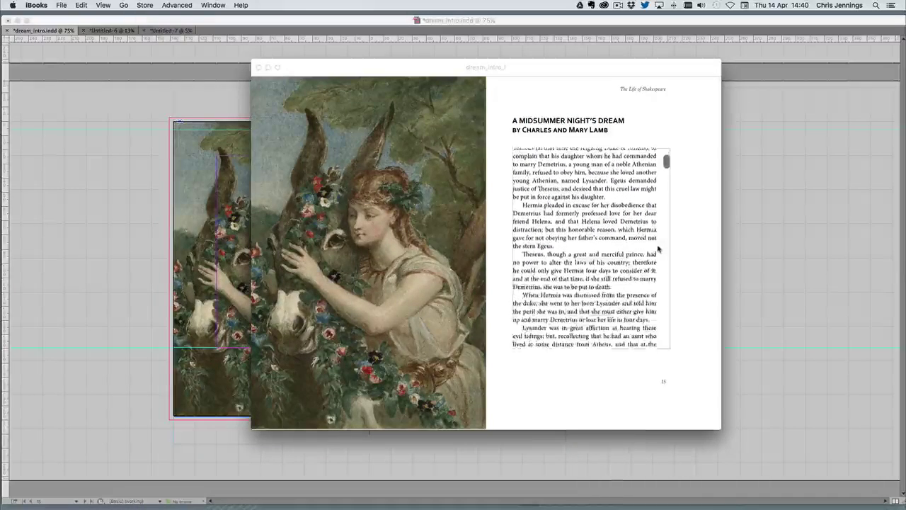
pyautogui.scroll(-10, 657, 249)
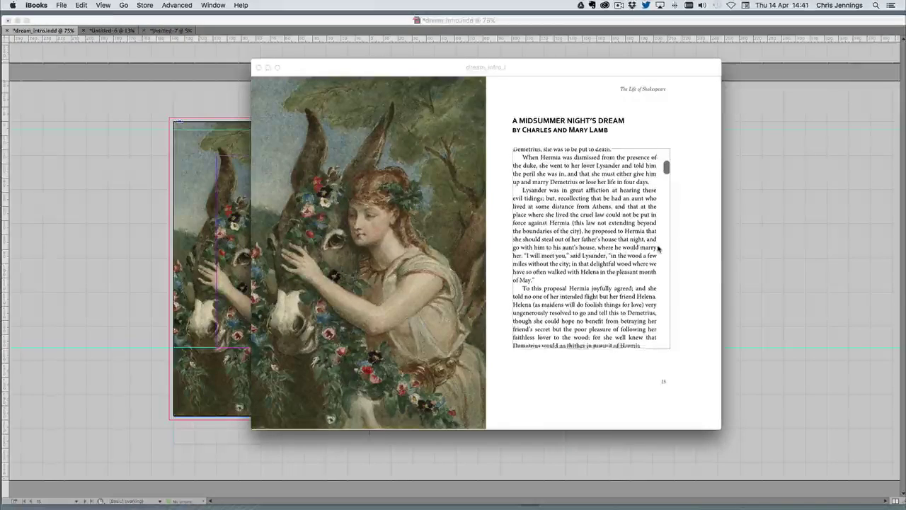
pyautogui.scroll(-8, 657, 249)
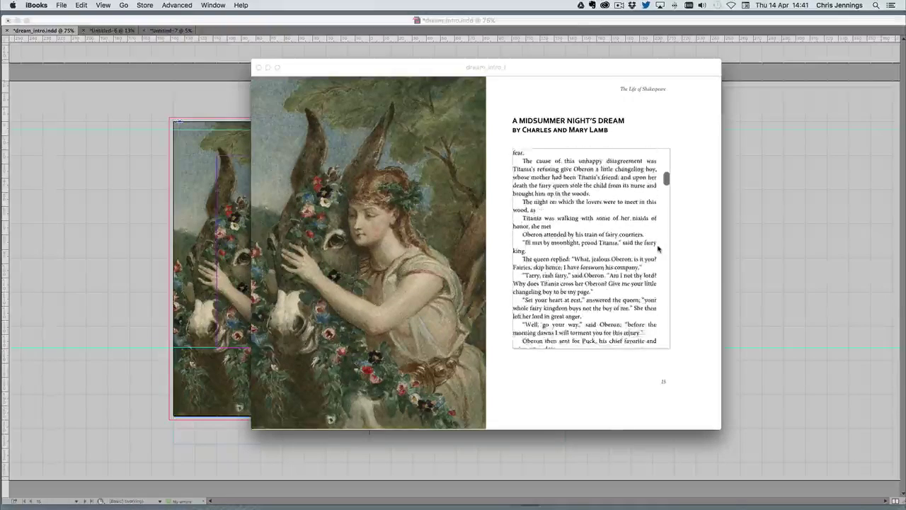
pyautogui.moveTo(666, 182); pyautogui.dragTo(666, 308)
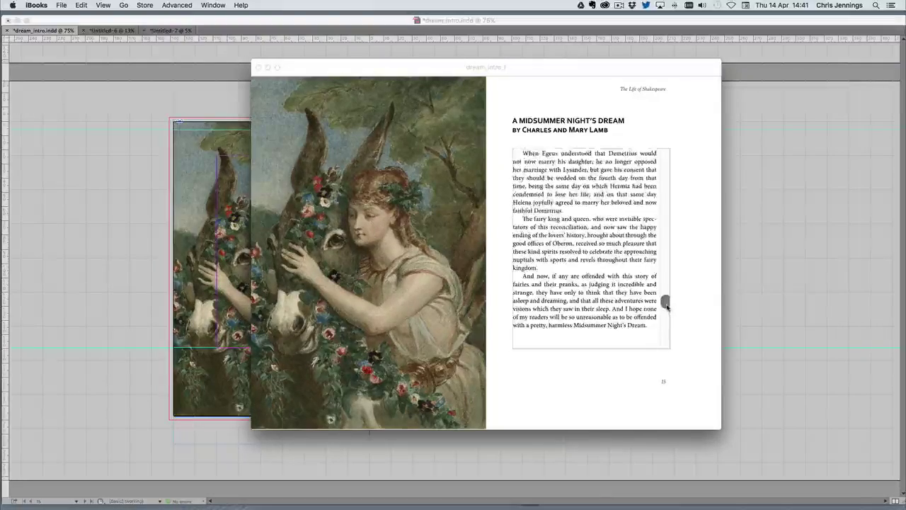
pyautogui.scroll(-2, 666, 305)
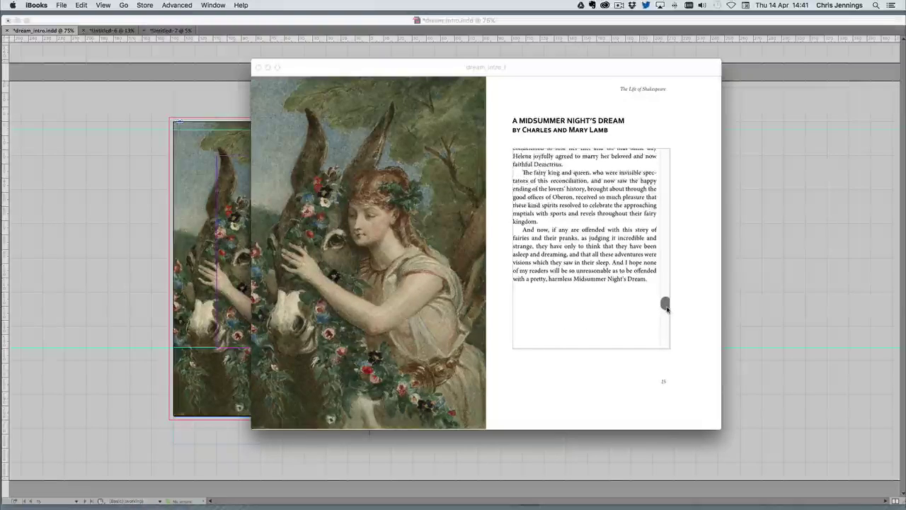
pyautogui.scroll(-3, 666, 305)
pyautogui.moveTo(667, 315); pyautogui.dragTo(672, 154)
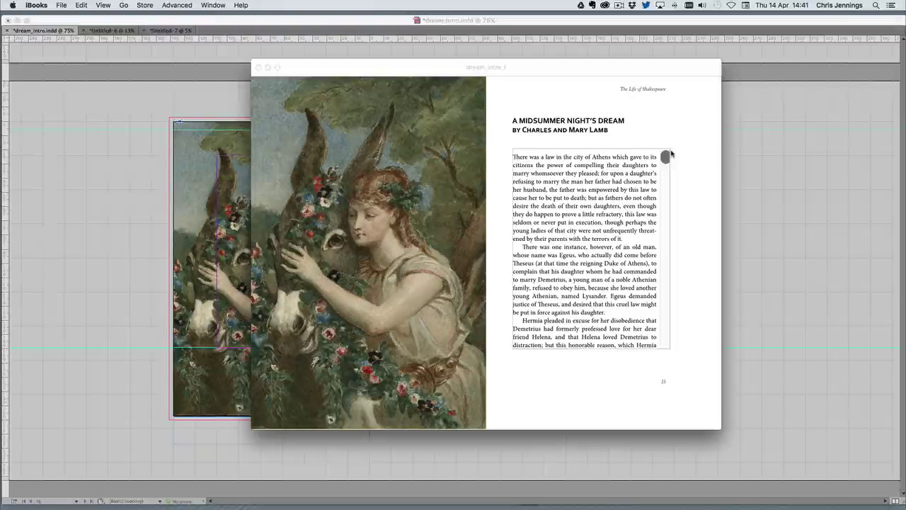